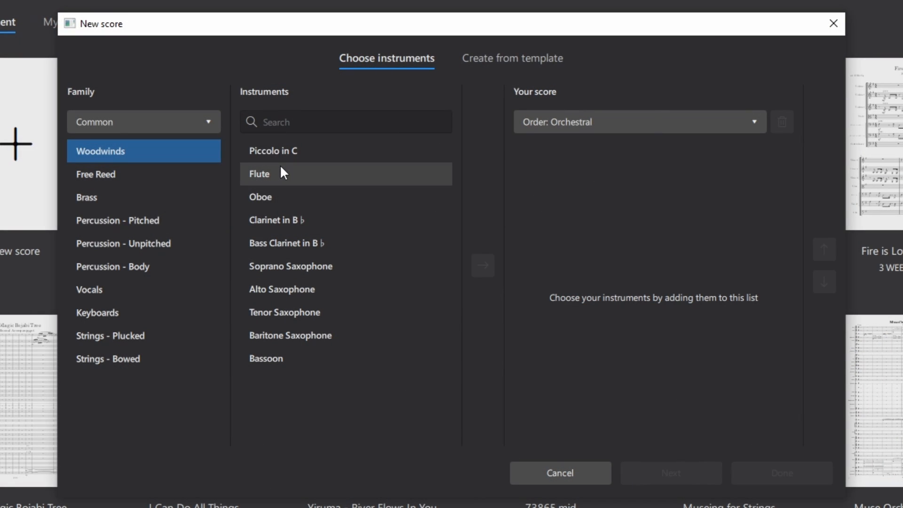
# Base the new score on the Big Band template from the Jazz category and continue to the additional score information
pyautogui.click(501, 63)
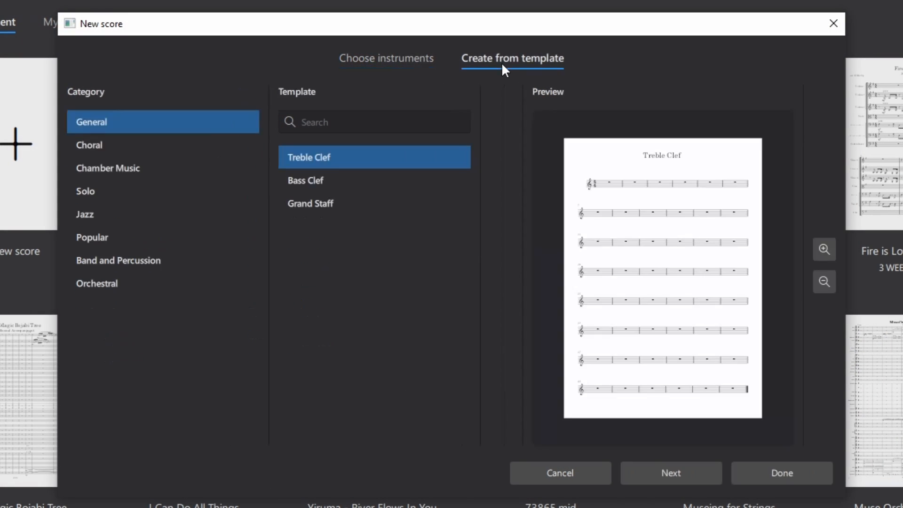
pyautogui.click(88, 220)
pyautogui.click(308, 181)
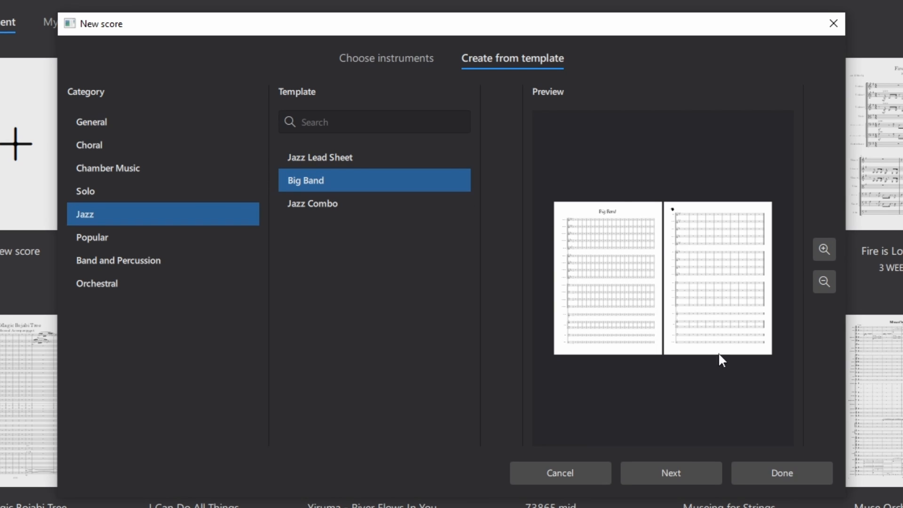
pyautogui.click(678, 472)
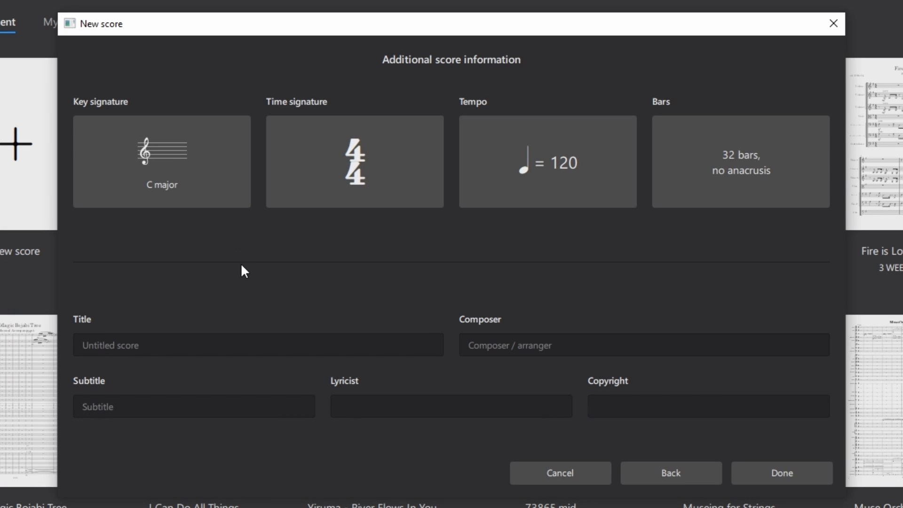
# Set the new score's key signature to A♭ major
pyautogui.click(173, 167)
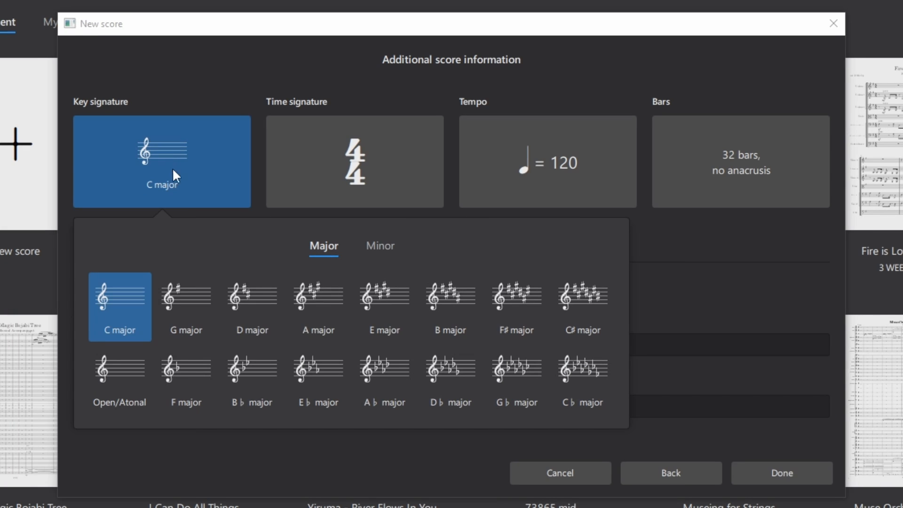
pyautogui.click(373, 377)
pyautogui.click(695, 235)
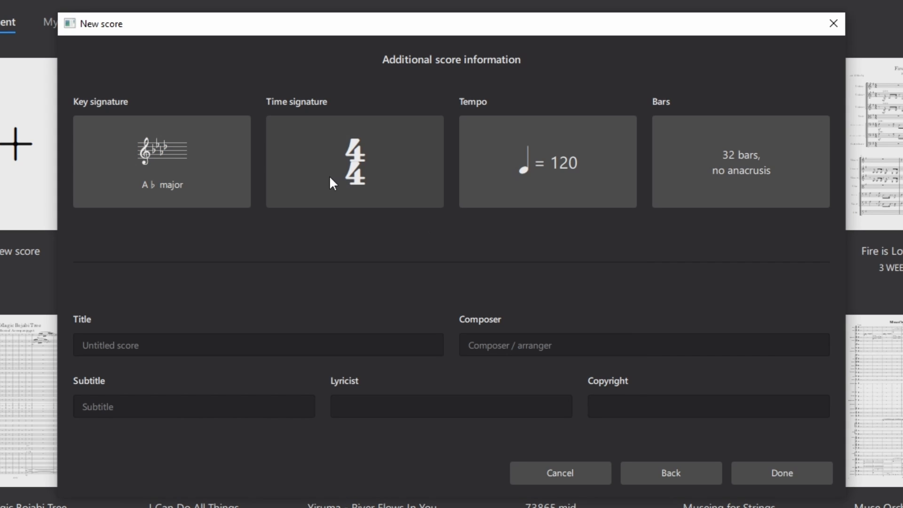
# Title the score "A Big Band Journey", enter the composer's name, and create the score
pyautogui.click(161, 339)
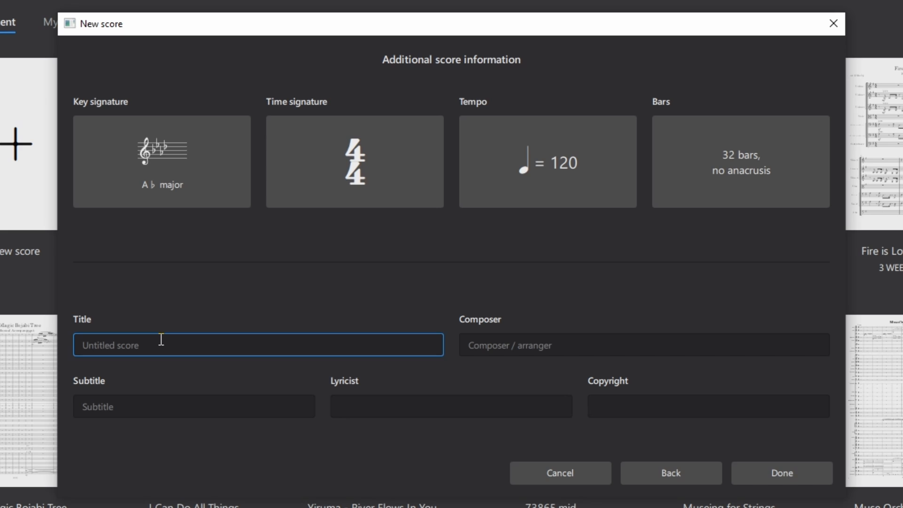
pyautogui.write('A Big Band Journey')
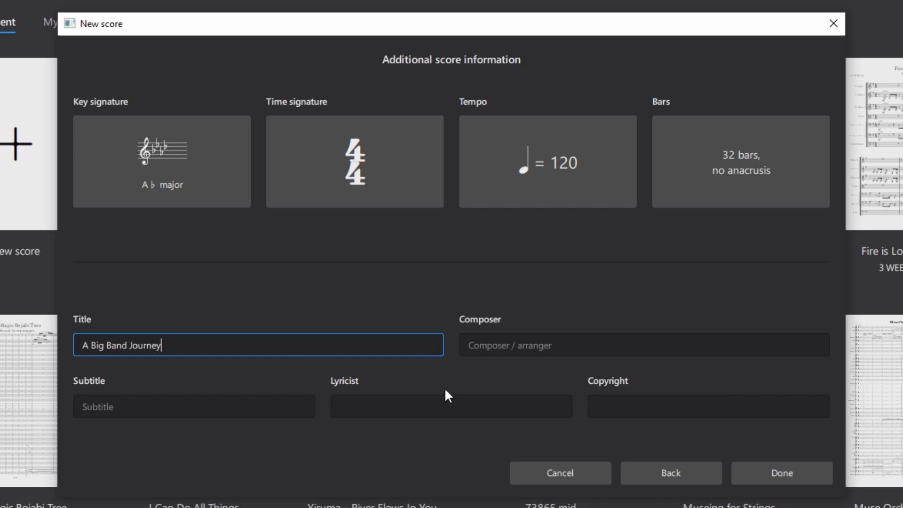
pyautogui.click(579, 347)
pyautogui.write('D McCoy')
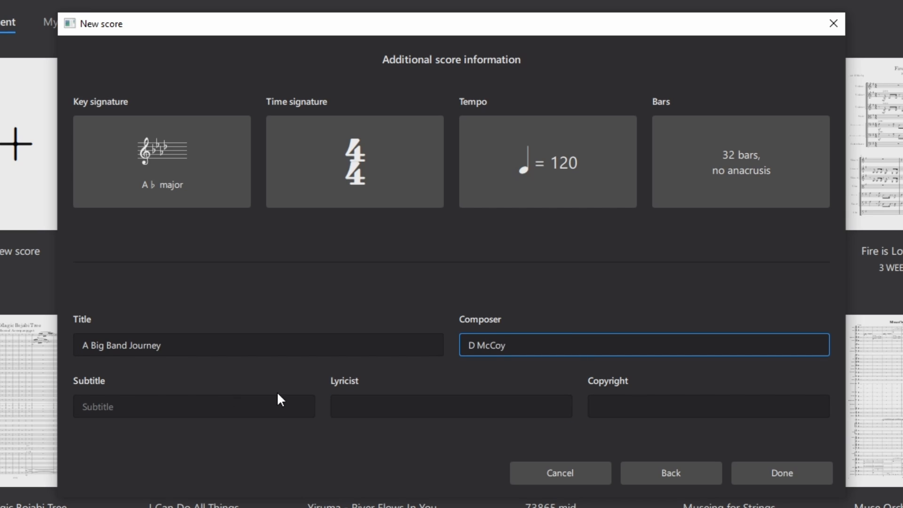
pyautogui.click(149, 406)
pyautogui.write('f')
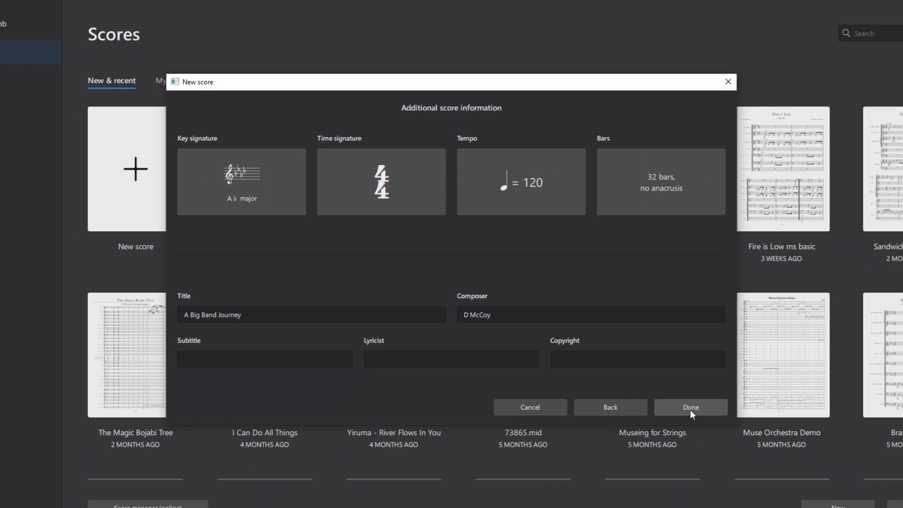
pyautogui.click(791, 473)
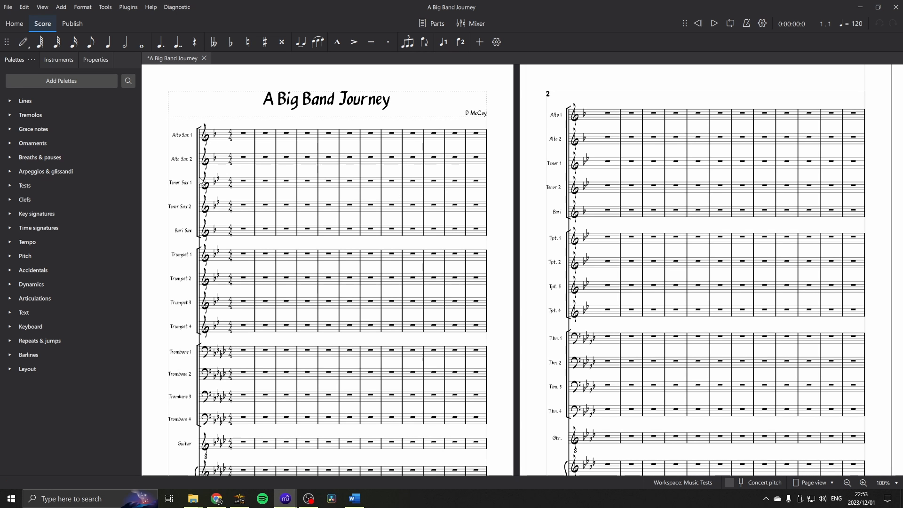
# Reset all of the score's style settings to default and apply them
pyautogui.scroll(-5, 212, 219)
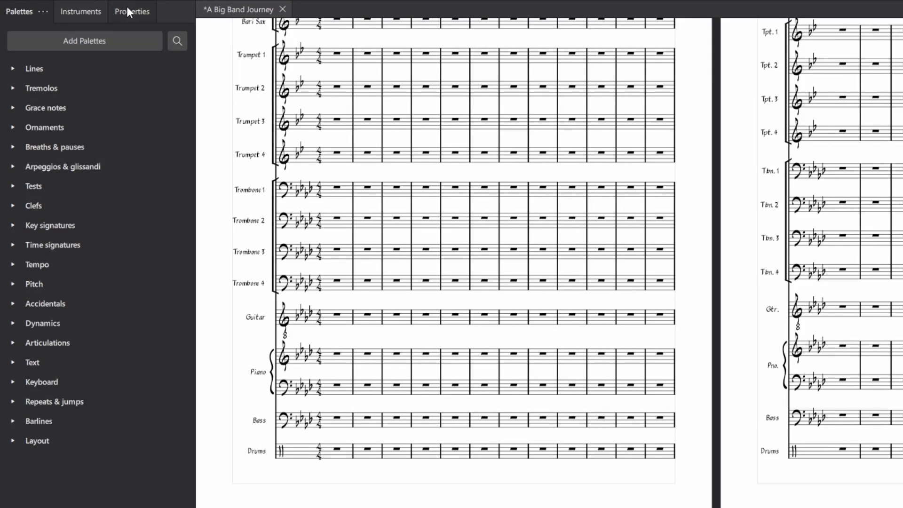
pyautogui.click(96, 59)
pyautogui.click(106, 201)
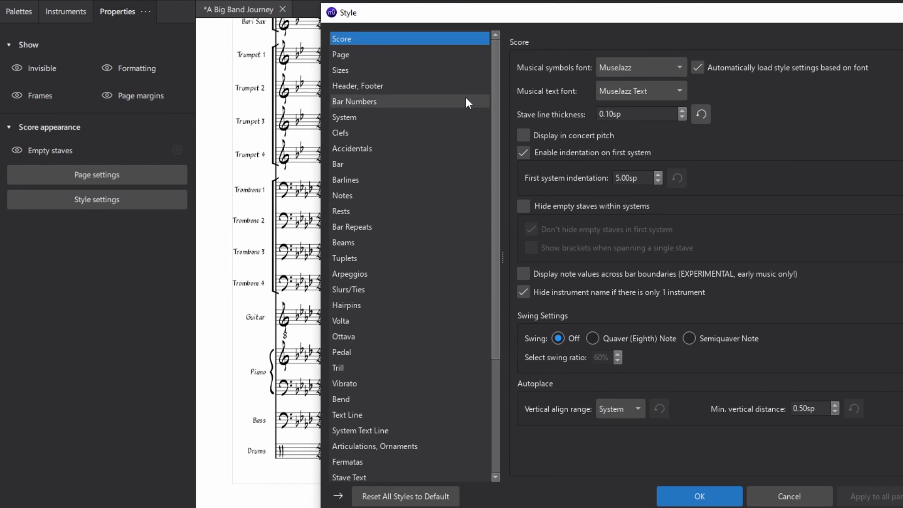
pyautogui.click(679, 68)
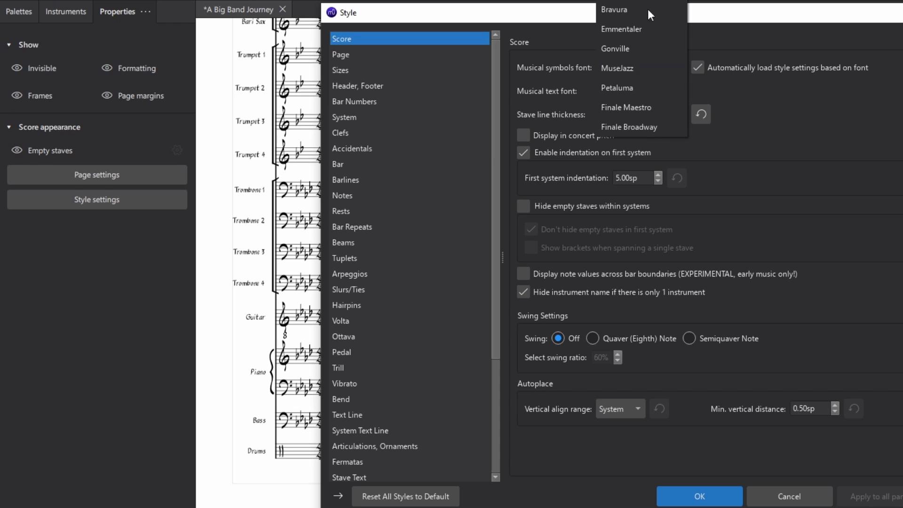
pyautogui.click(646, 67)
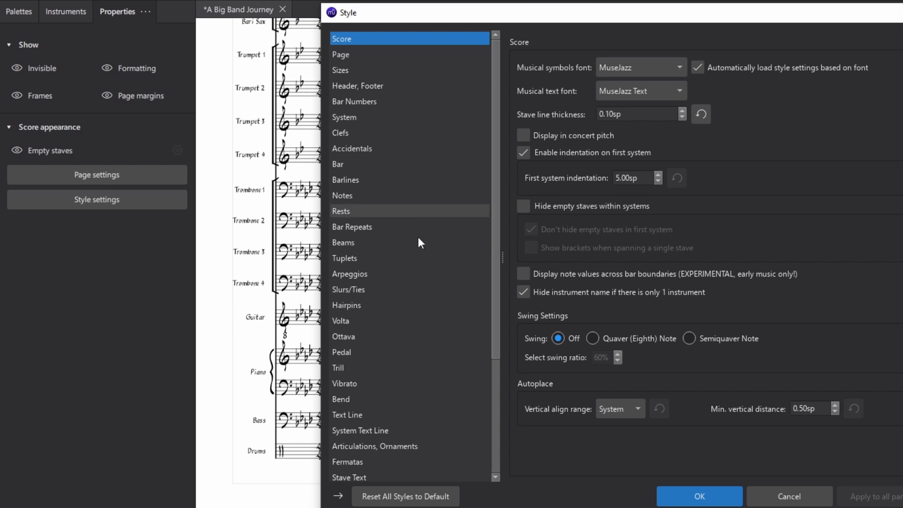
pyautogui.click(417, 503)
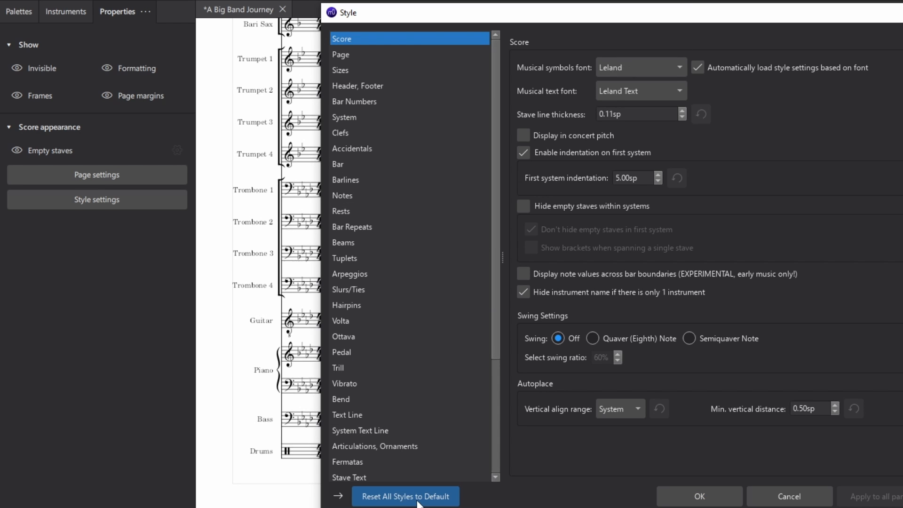
pyautogui.click(698, 495)
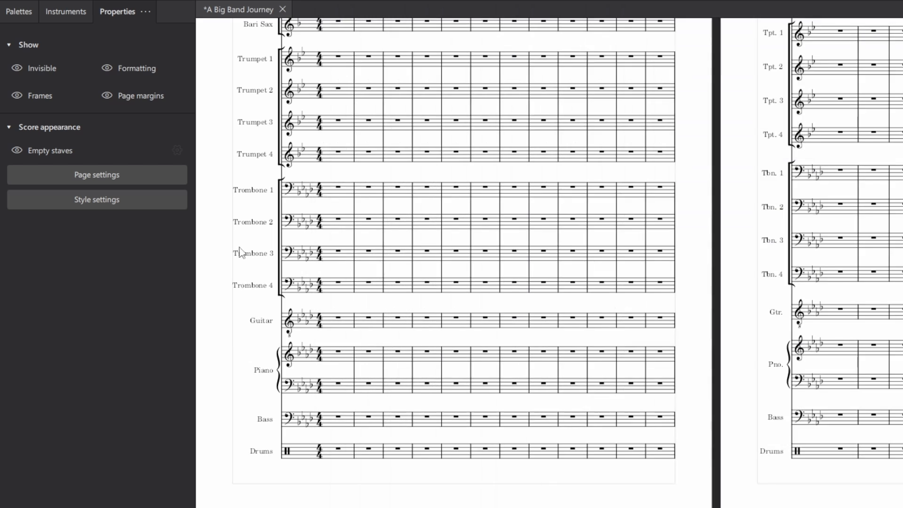
# Display all instruments of the score in concert pitch
pyautogui.moveTo(285, 189); pyautogui.dragTo(487, 250)
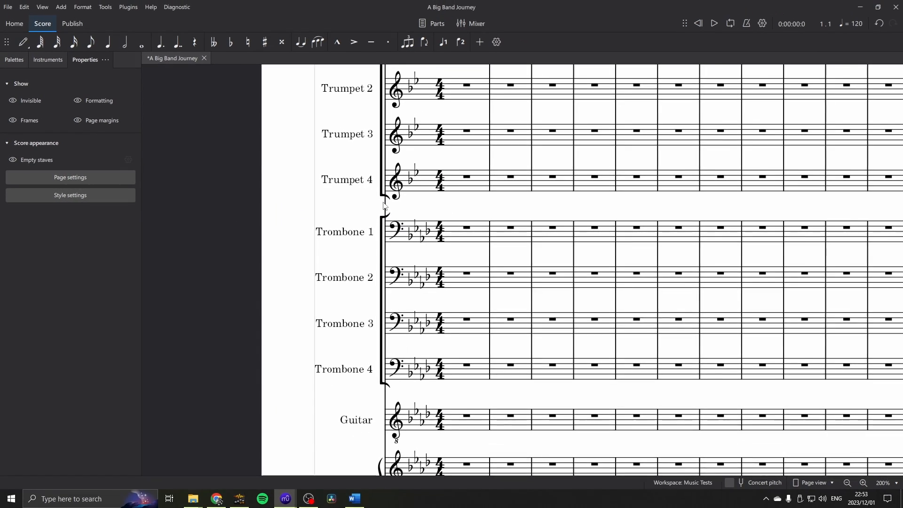
pyautogui.scroll(5, 536, 215)
pyautogui.scroll(6, 383, 204)
pyautogui.scroll(-4, 384, 205)
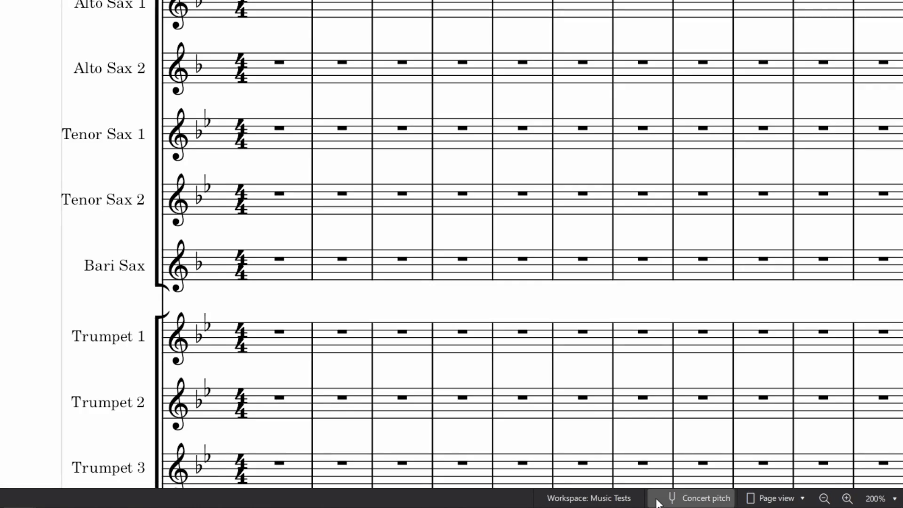
pyautogui.click(657, 500)
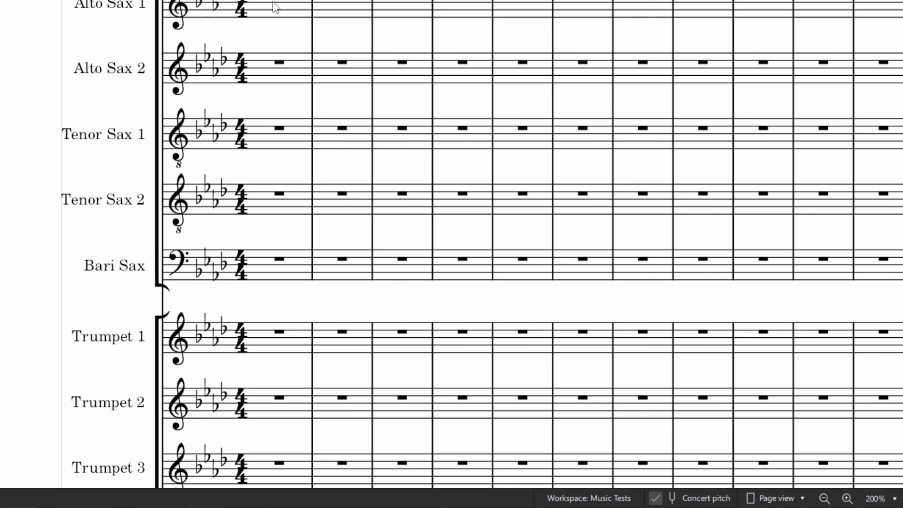
# Change the score layout from page view to continuous view
pyautogui.scroll(-15, 275, 7)
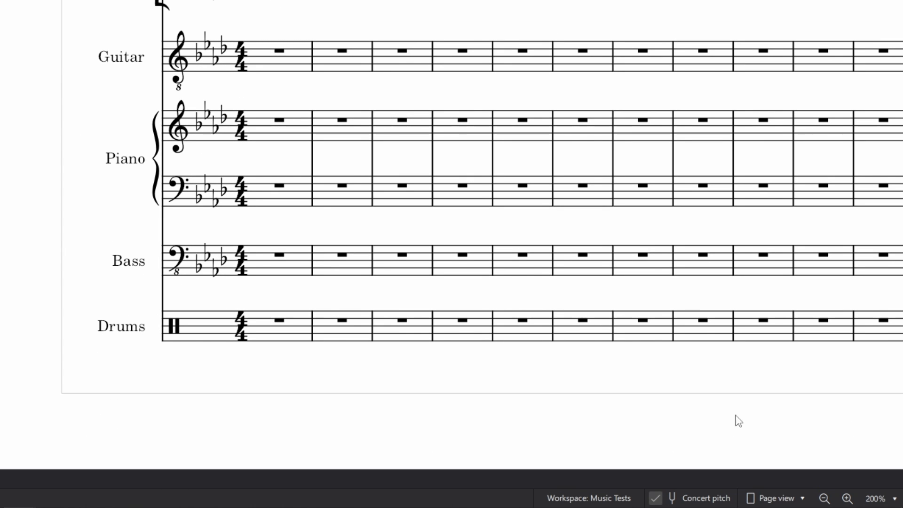
pyautogui.moveTo(664, 392); pyautogui.dragTo(289, 349)
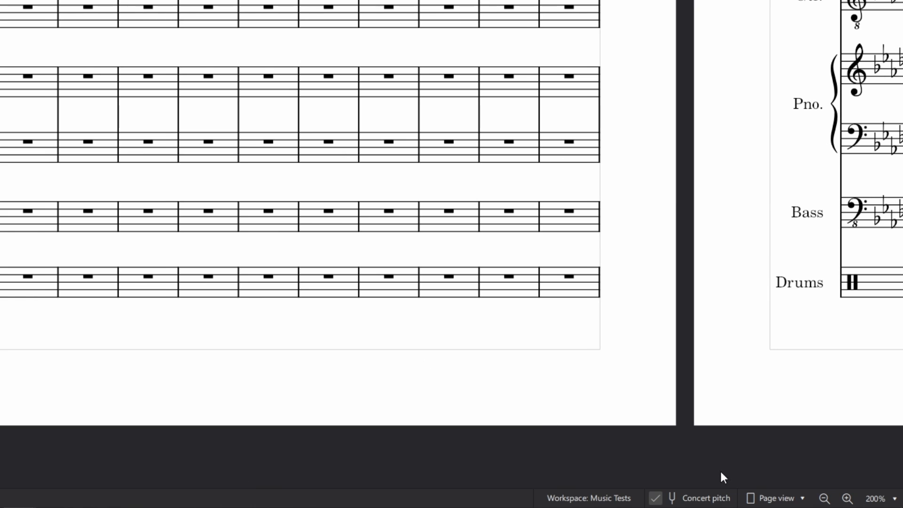
pyautogui.click(778, 502)
pyautogui.click(808, 452)
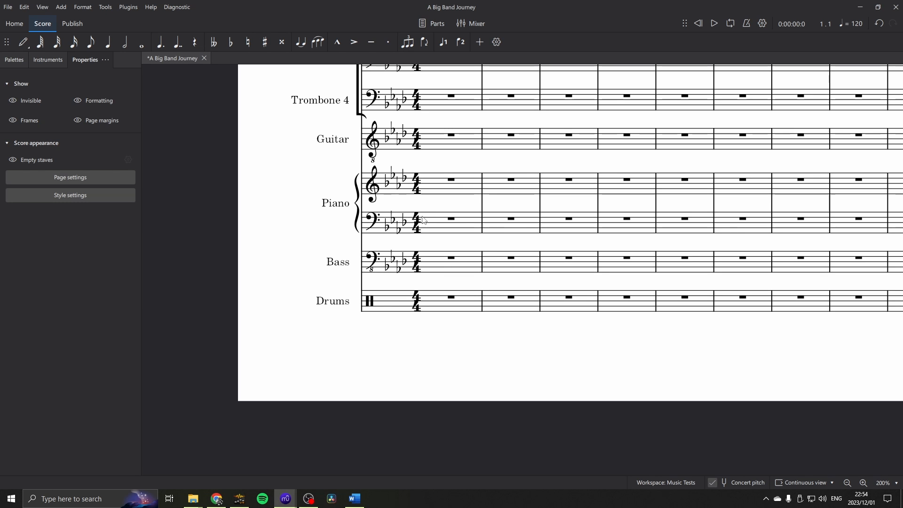
# Add the chord symbols B♭m7 in bar 1 and E♭7 in bar 2 above the piano's upper staff
pyautogui.click(454, 184)
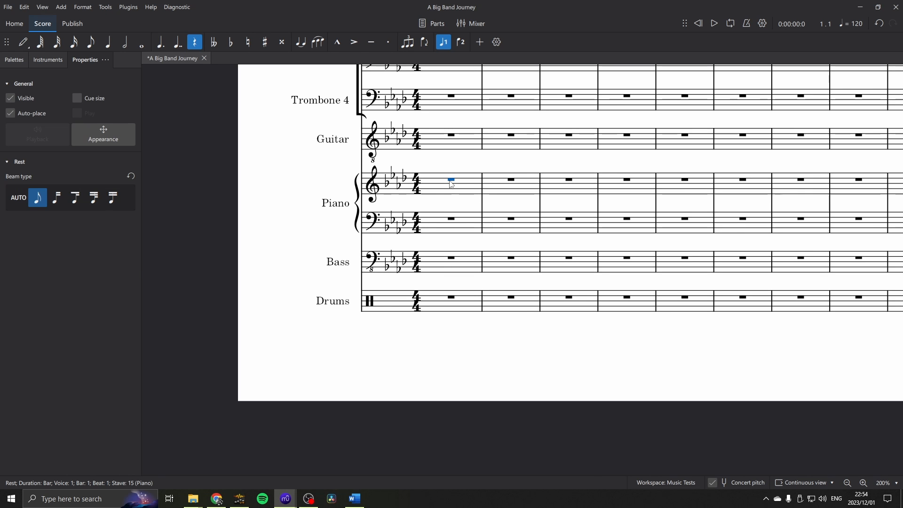
pyautogui.hotkey('ctrl', 'k')
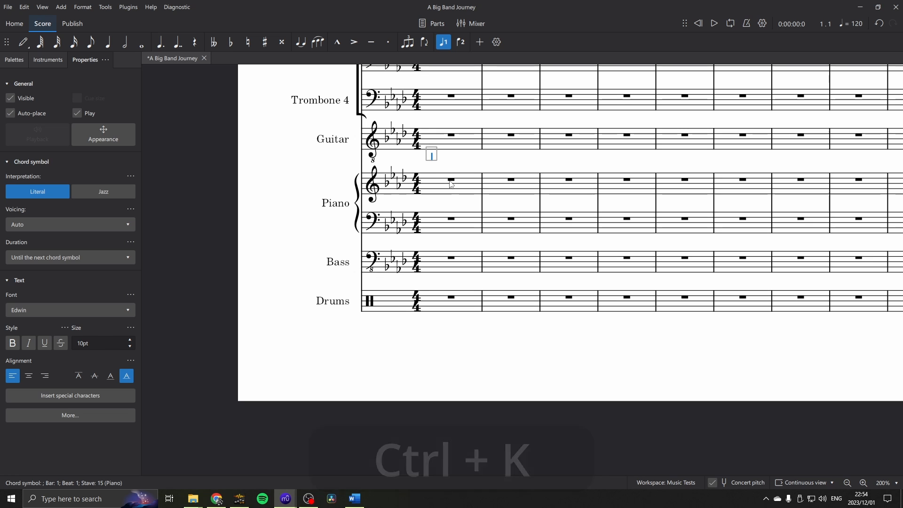
pyautogui.write('Bbm7')
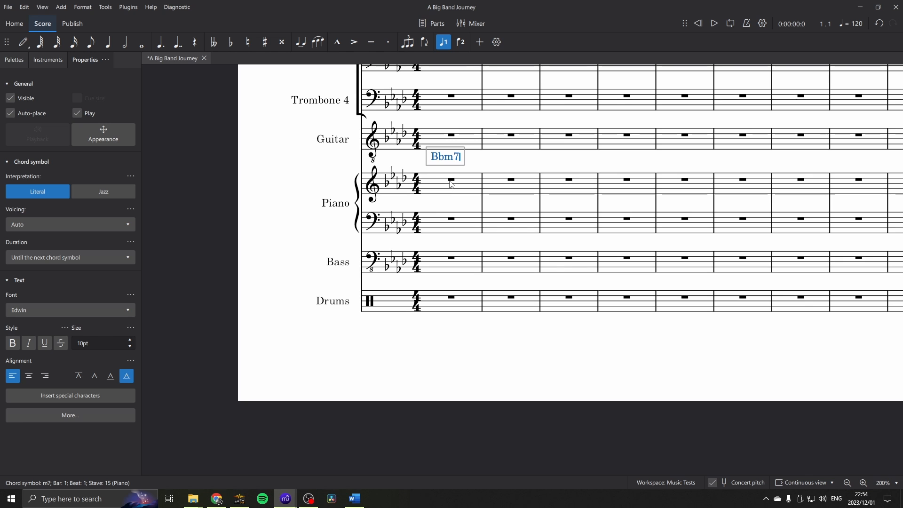
pyautogui.press('space')
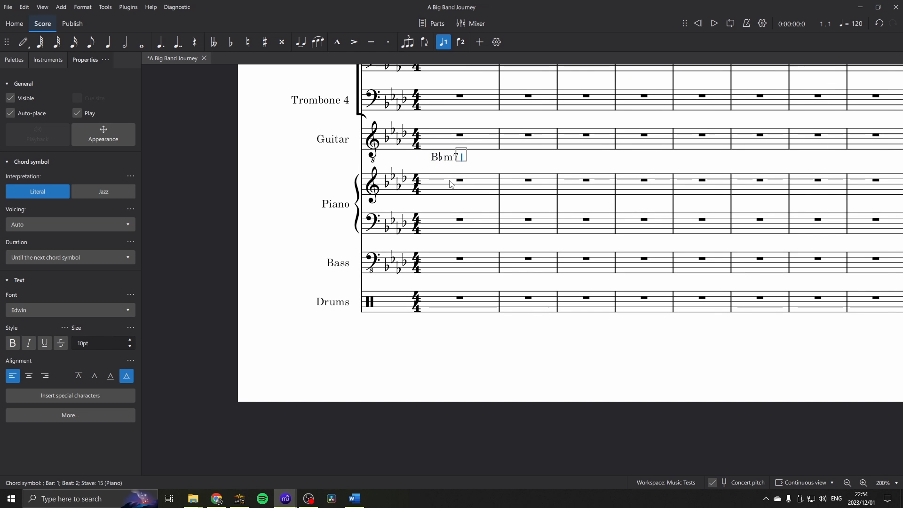
pyautogui.hotkey('ctrl', 'Right')
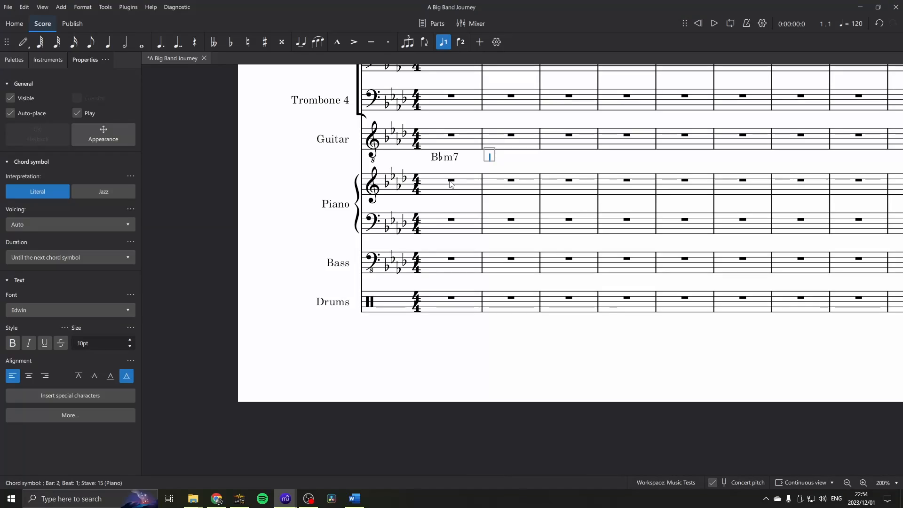
pyautogui.write('Eb7')
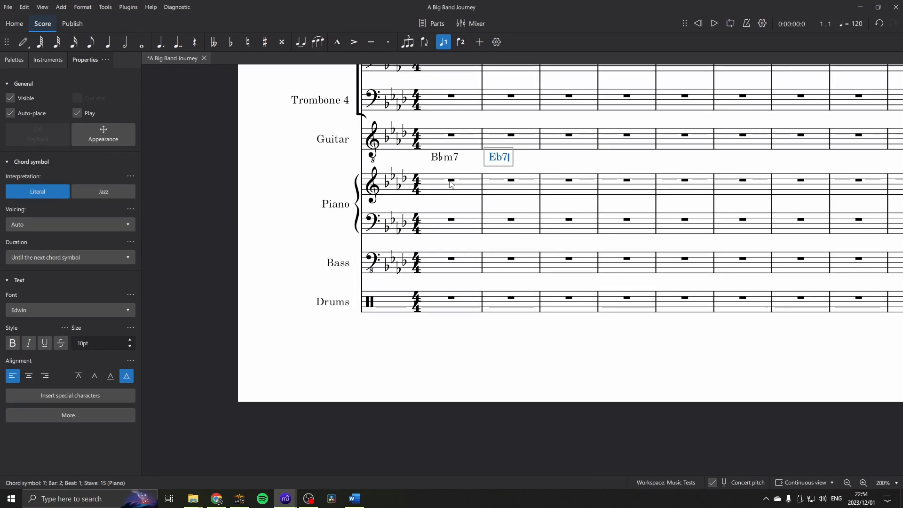
# Continue the piano chord symbols with A♭M7 in bar 3 and Cm7 in bar 4
pyautogui.hotkey('ctrl', 'Right')
pyautogui.write('Abm')
pyautogui.press('BackSpace')
pyautogui.press('BackSpace')
pyautogui.write('M7')
pyautogui.hotkey('ctrl', 'Right')
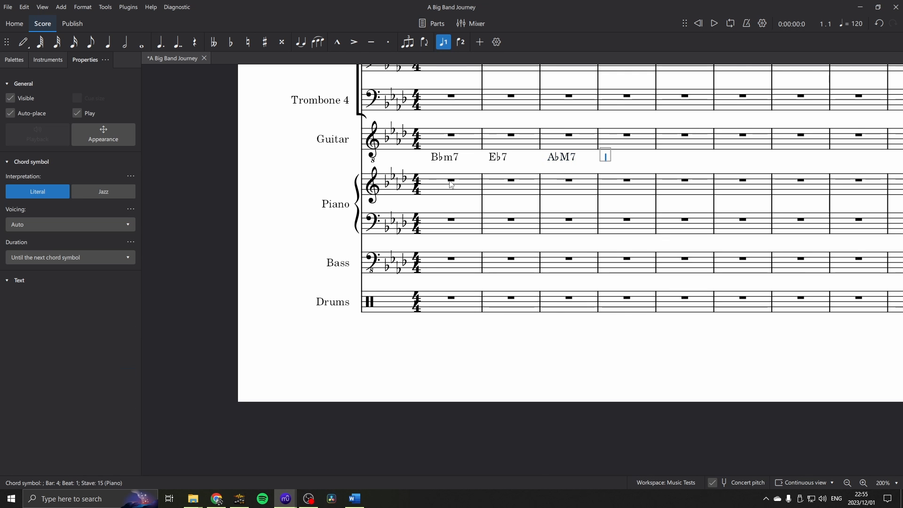
pyautogui.write('Cm7')
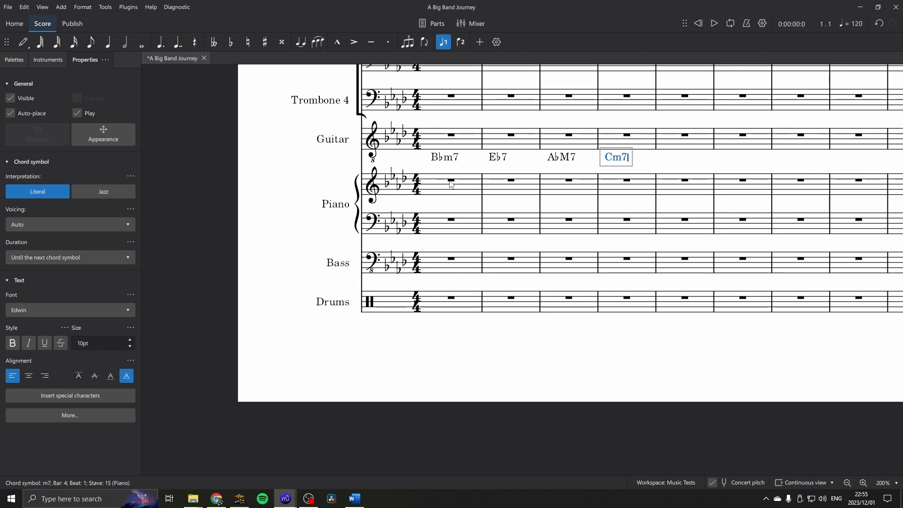
# Enter the piano chord symbols Fm7, E7 and E♭M7 in bars 5 to 7
pyautogui.hotkey('ctrl', 'Right')
pyautogui.write('Fm7')
pyautogui.hotkey('ctrl', 'Right')
pyautogui.write('E7')
pyautogui.hotkey('ctrl', 'Right')
pyautogui.write('EbM7')
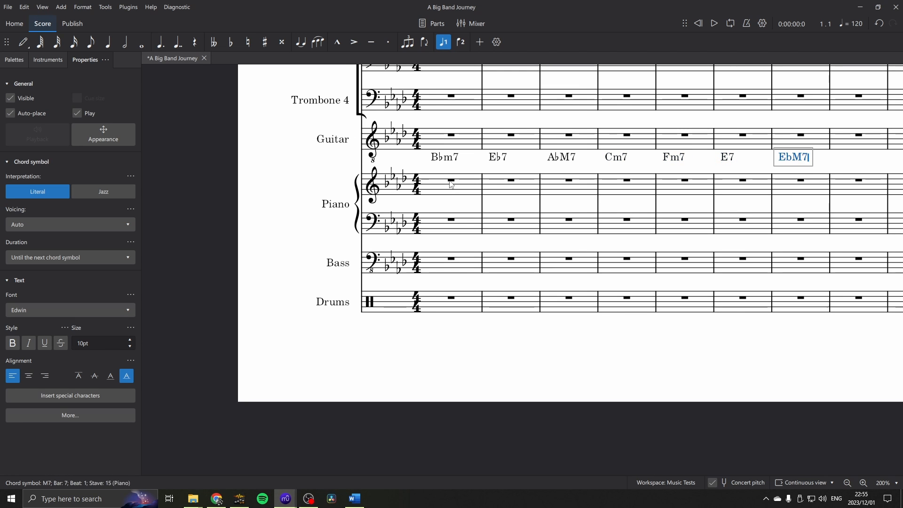
# Continue the piano chord symbols up to bar 12, with B♭m7, E♭7 and A♭M7 in bars 9 to 11
pyautogui.hotkey('ctrl', 'Right')
pyautogui.hotkey('ctrl', 'Right')
pyautogui.write('Bbm7')
pyautogui.hotkey('ctrl', 'Right')
pyautogui.write('Eb7')
pyautogui.hotkey('ctrl', 'Right')
pyautogui.write('AbM7')
pyautogui.hotkey('ctrl', 'Right')
pyautogui.write('Cm7')
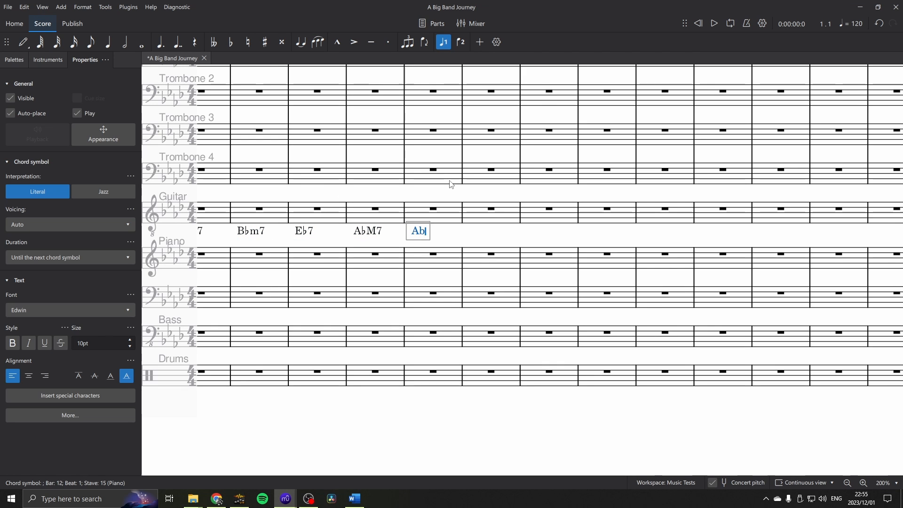
# Enter the piano chord symbols Fm7, E7, E♭M7 and D♭7 in bars 13 to 16
pyautogui.hotkey('ctrl', 'Right')
pyautogui.write('Fm7')
pyautogui.hotkey('ctrl', 'Right')
pyautogui.write('E7')
pyautogui.hotkey('ctrl', 'Right')
pyautogui.write('EbM7')
pyautogui.hotkey('ctrl', 'Right')
pyautogui.write('Db7')
# Enter the piano chord symbols Cm7, F7, B♭M7 and E♭M7 in bars 17 to 20
pyautogui.hotkey('ctrl', 'Right')
pyautogui.write('Cm7')
pyautogui.hotkey('ctrl', 'Right')
pyautogui.write('F7')
pyautogui.hotkey('ctrl', 'Right')
pyautogui.write('Bb7')
pyautogui.hotkey('ctrl', 'Right')
pyautogui.write('EbM7')
# Enter the piano chord symbols A♭m7, Ao7, D7 and Gm7 in bars 21 to 24
pyautogui.hotkey('ctrl', 'Right')
pyautogui.write('Abm7')
pyautogui.hotkey('ctrl', 'Right')
pyautogui.write('Ao7')
pyautogui.hotkey('ctrl', 'Right')
pyautogui.write('D7')
pyautogui.hotkey('ctrl', 'Right')
pyautogui.write('Gm7')
# Enter the piano chord symbols B♭m7, E♭7, A♭M7 and Cm7 in bars 25 to 28
pyautogui.hotkey('ctrl', 'Right')
pyautogui.write('Bbm7')
pyautogui.hotkey('ctrl', 'Right')
pyautogui.write('Eb7')
pyautogui.hotkey('ctrl', 'Right')
pyautogui.write('AbM7')
pyautogui.hotkey('ctrl', 'Right')
pyautogui.write('Cm7')
# Complete the piano chord symbols with Fm7, E7, E♭M7 and E♭7 in bars 29 to 32
pyautogui.hotkey('ctrl', 'Right')
pyautogui.write('Fm7')
pyautogui.hotkey('ctrl', 'Right')
pyautogui.write('E7')
pyautogui.hotkey('ctrl', 'Right')
pyautogui.write('Eb')
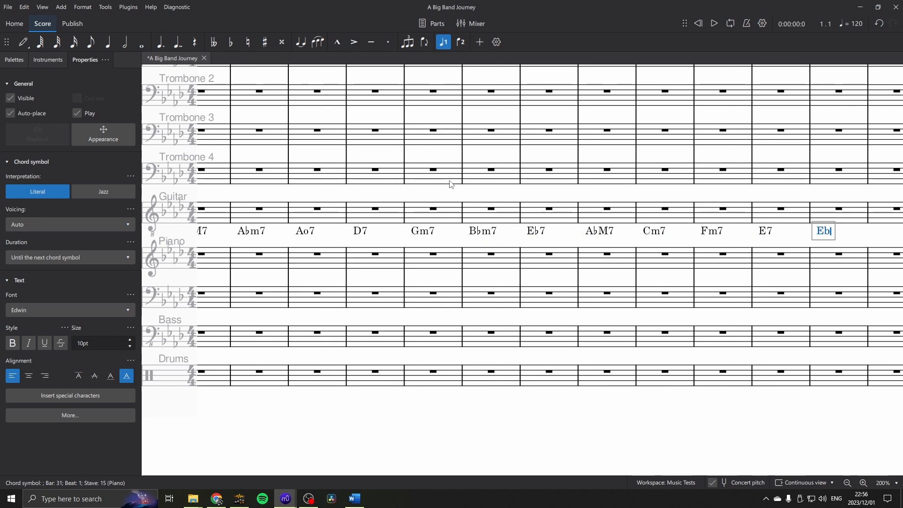
pyautogui.write('M7')
pyautogui.hotkey('ctrl', 'Right')
pyautogui.write('Eb7')
pyautogui.press('space')
# Assign the Spitfire Audio LABS (64 Bit) VST3 instrument to the Chords.Piano mixer channel
pyautogui.moveTo(323, 432); pyautogui.dragTo(713, 420)
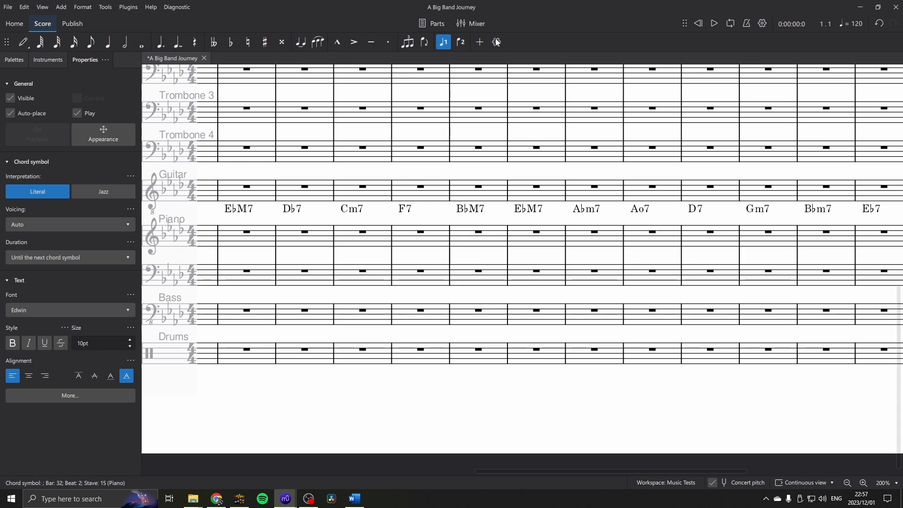
pyautogui.click(482, 22)
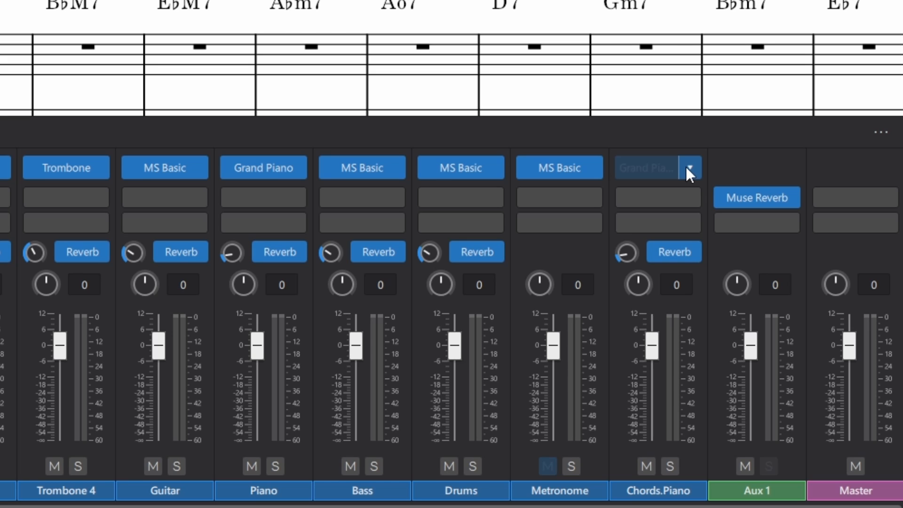
pyautogui.click(687, 167)
pyautogui.moveTo(719, 238)
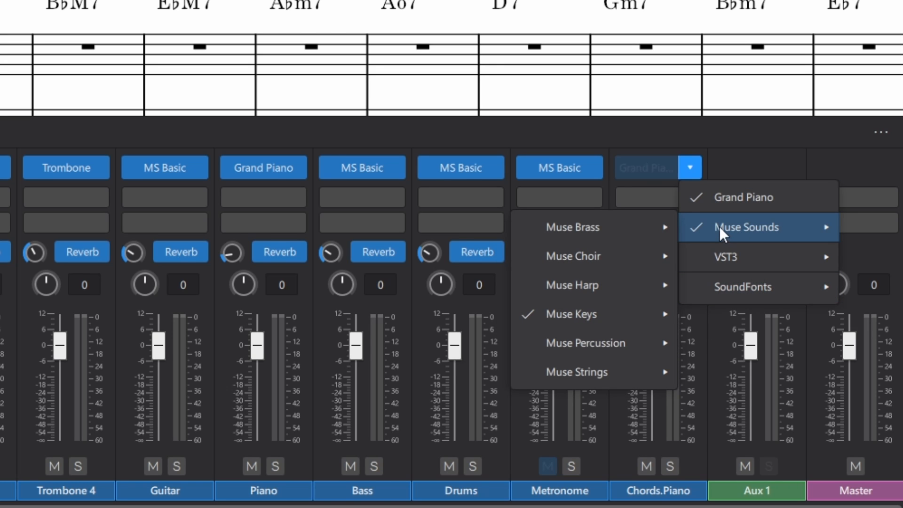
pyautogui.moveTo(594, 318)
pyautogui.moveTo(783, 250)
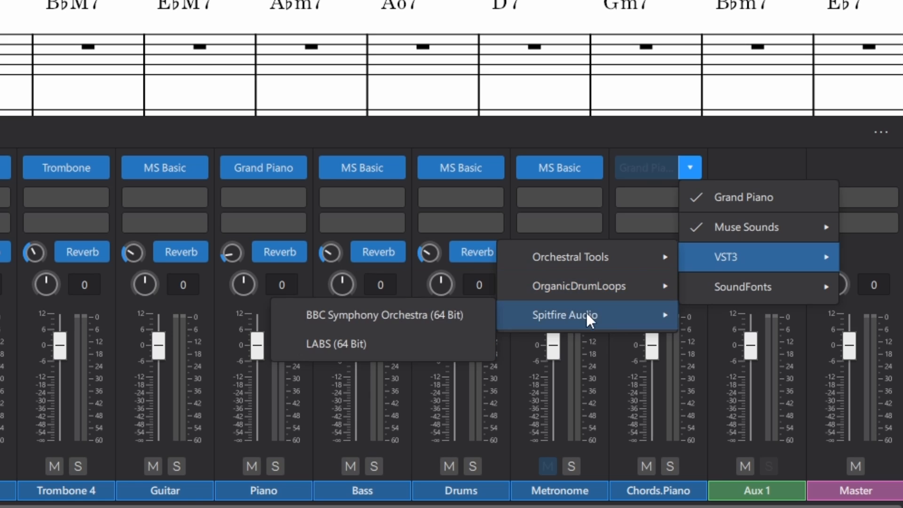
pyautogui.click(388, 351)
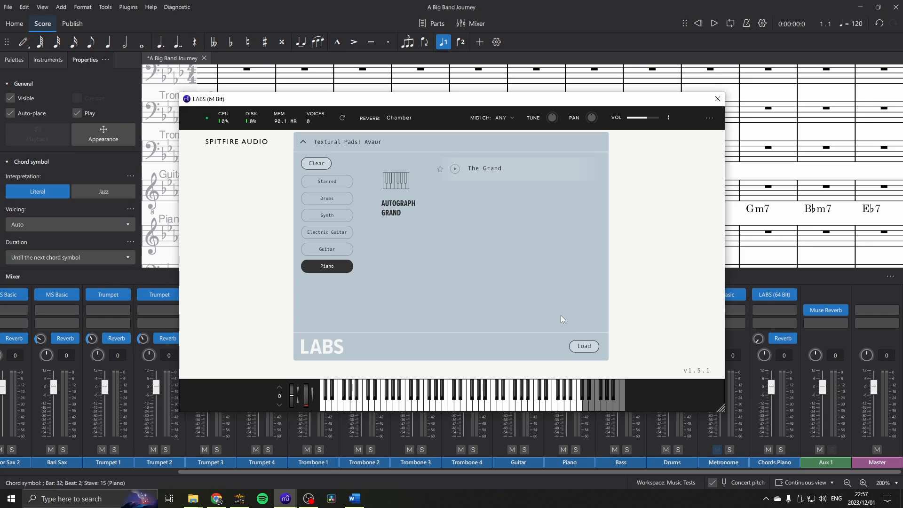
# Load the Autograph Grand preset The Grand in LABS, raise its second vertical slider, and close the plugin window
pyautogui.click(581, 348)
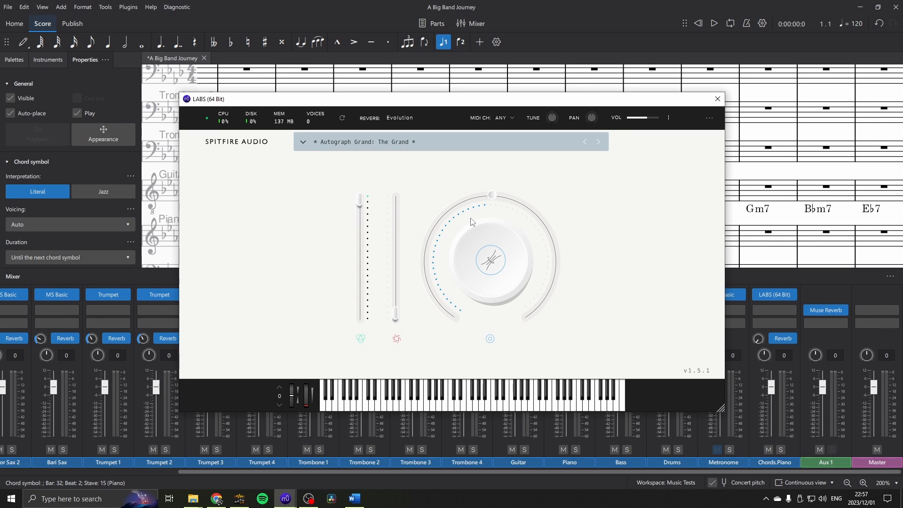
pyautogui.moveTo(396, 315); pyautogui.dragTo(399, 225)
pyautogui.click(717, 99)
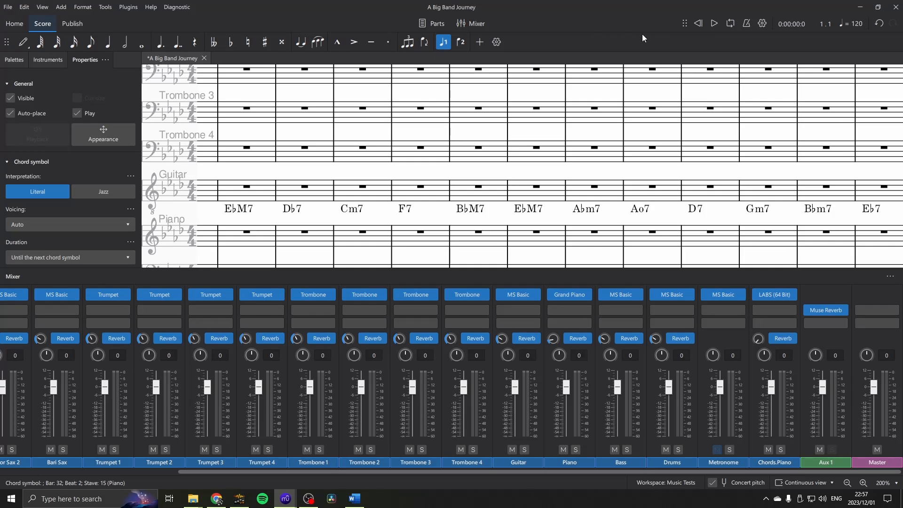
# Play the first bars of the score to audition the piano chords with the LABS sound
pyautogui.click(712, 25)
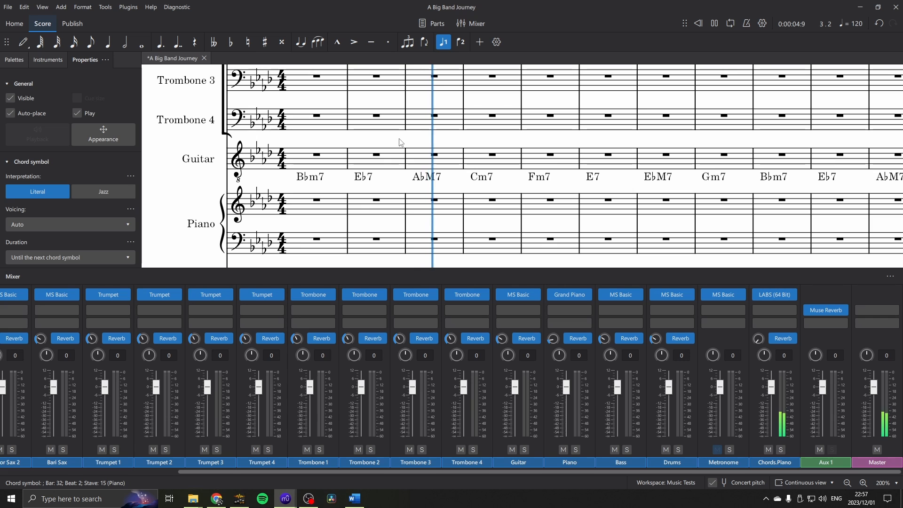
pyautogui.press('space')
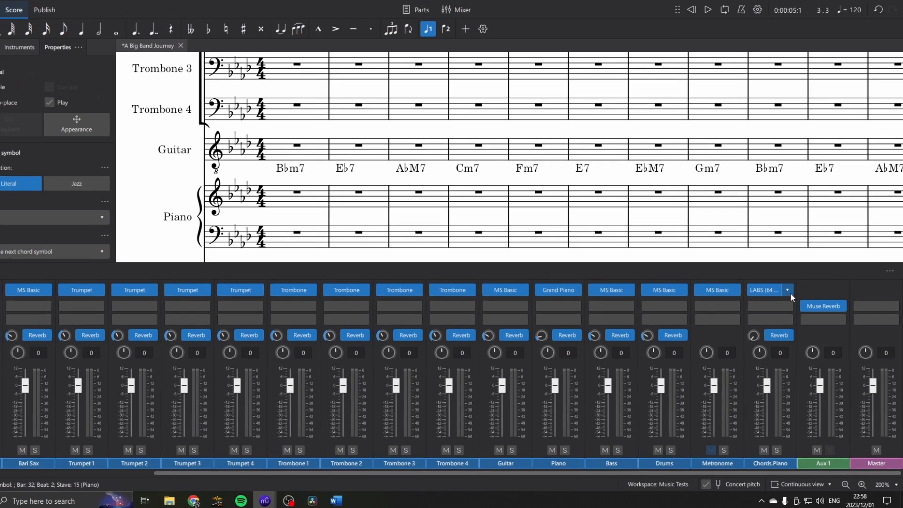
pyautogui.click(791, 295)
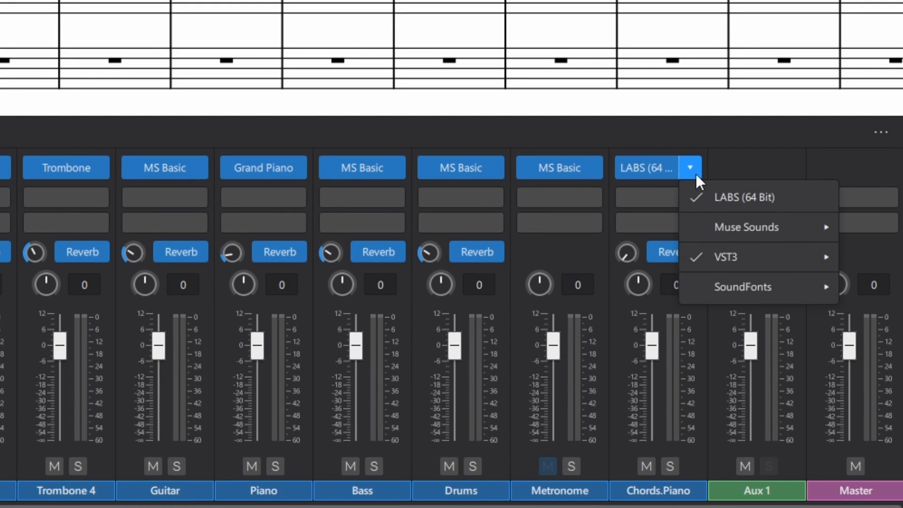
pyautogui.moveTo(713, 290)
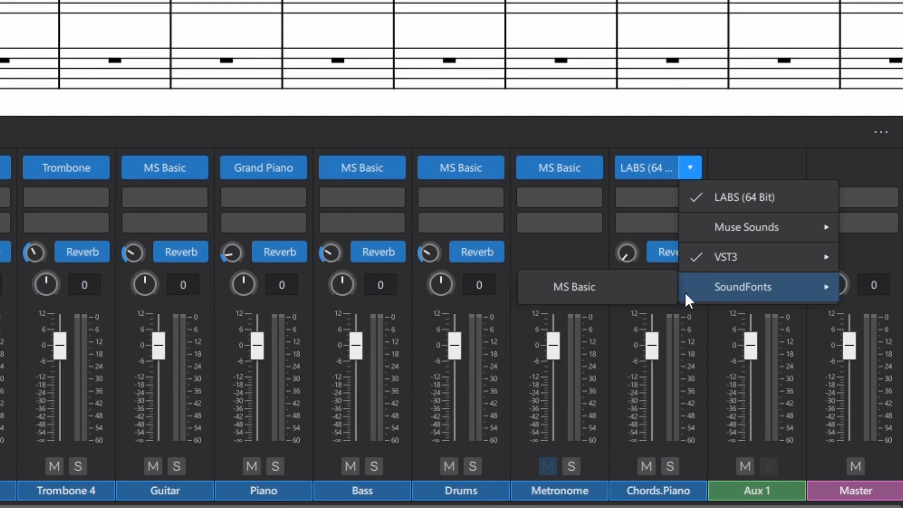
pyautogui.moveTo(730, 257)
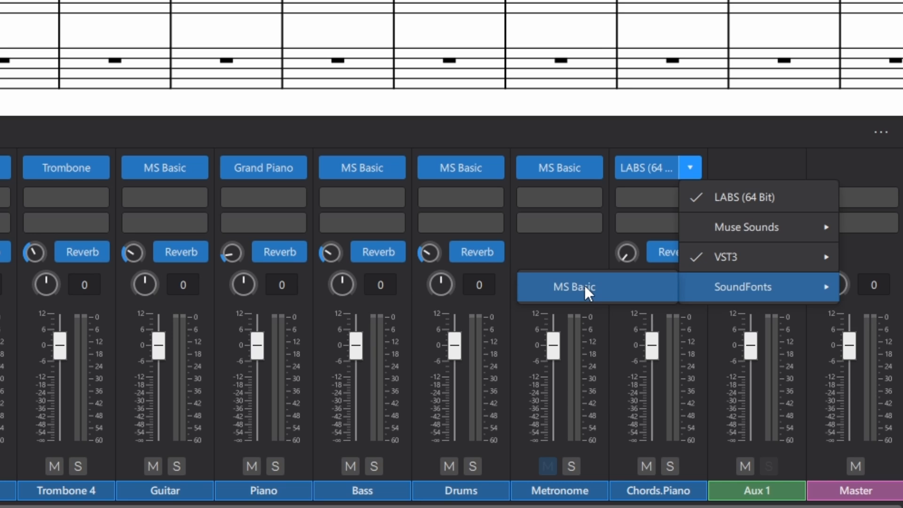
# Copy all the chord symbols in bars 1 to 32 of the Piano treble staff onto the Guitar staff
pyautogui.click(366, 18)
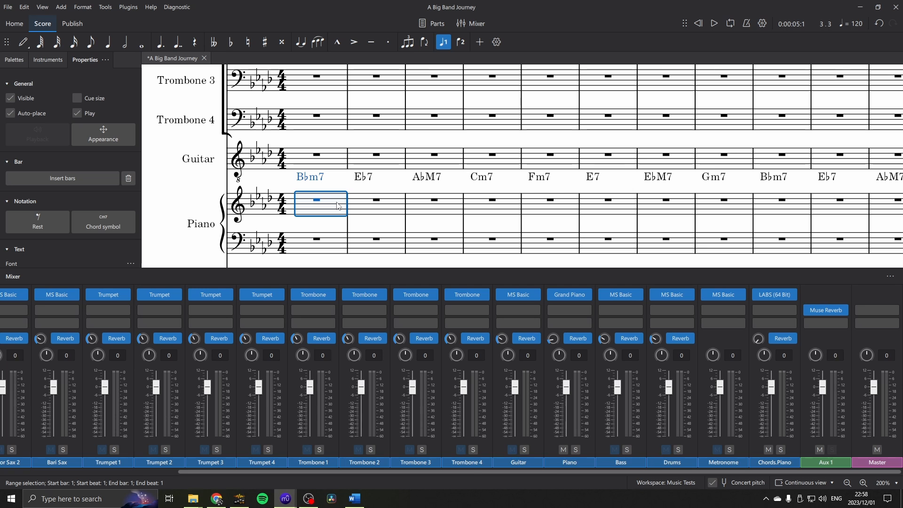
pyautogui.hotkey('ctrl', 'shift', 'End')
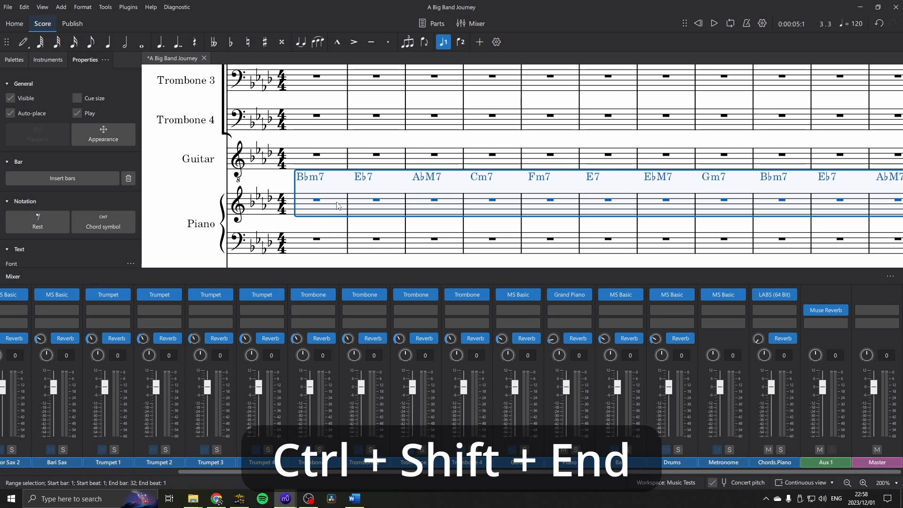
pyautogui.hotkey('ctrl', 'c')
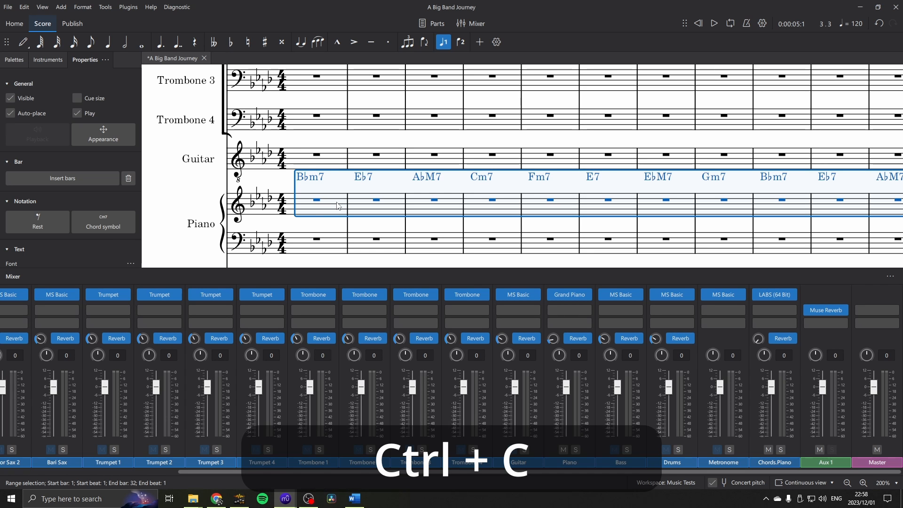
pyautogui.click(335, 164)
pyautogui.hotkey('ctrl', 'v')
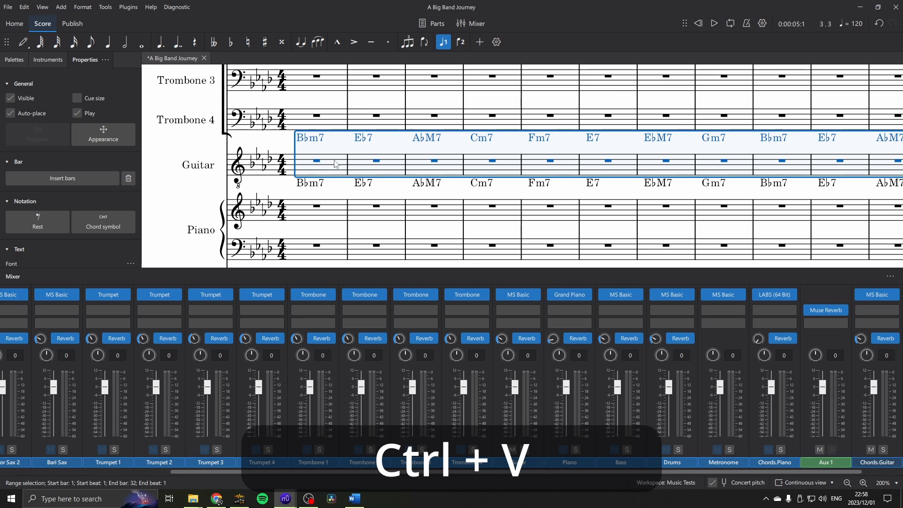
pyautogui.press('Escape')
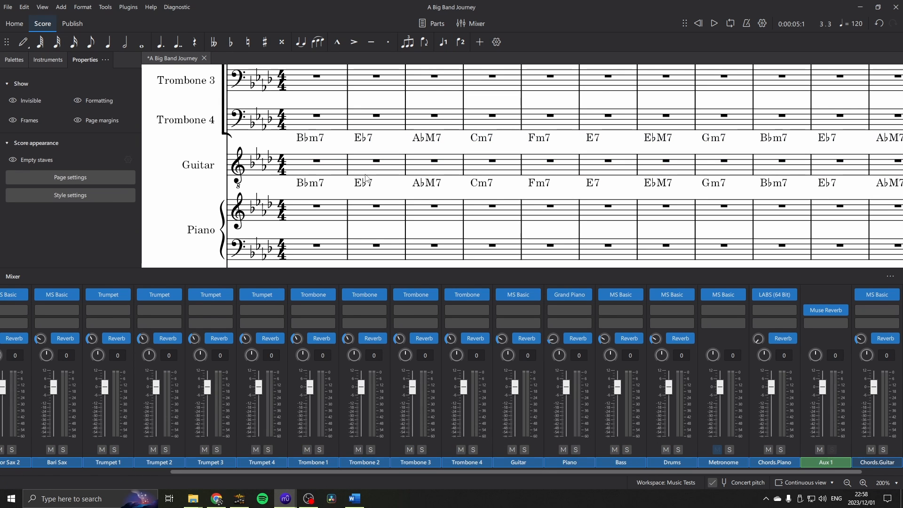
# Play the Guitar staff alone from bar 1 to audition its chord playback
pyautogui.hscroll(1, 834, 473)
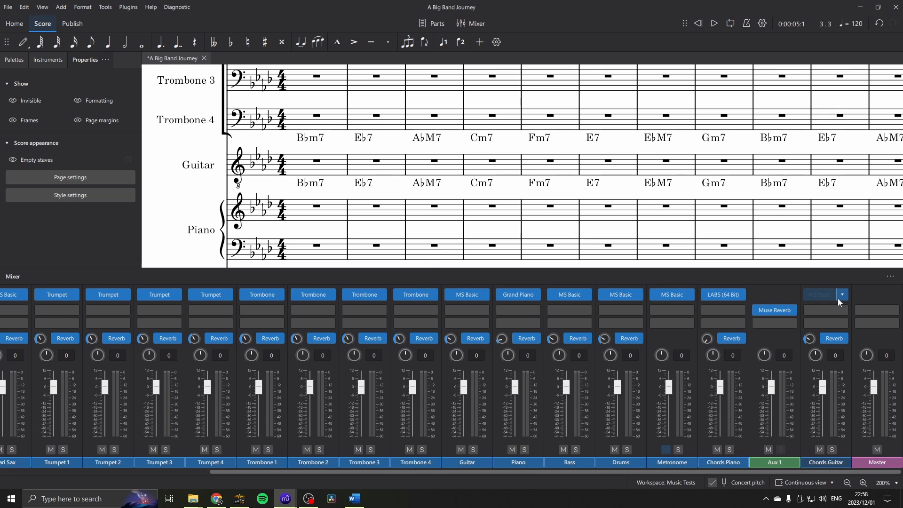
pyautogui.click(340, 168)
pyautogui.press('space')
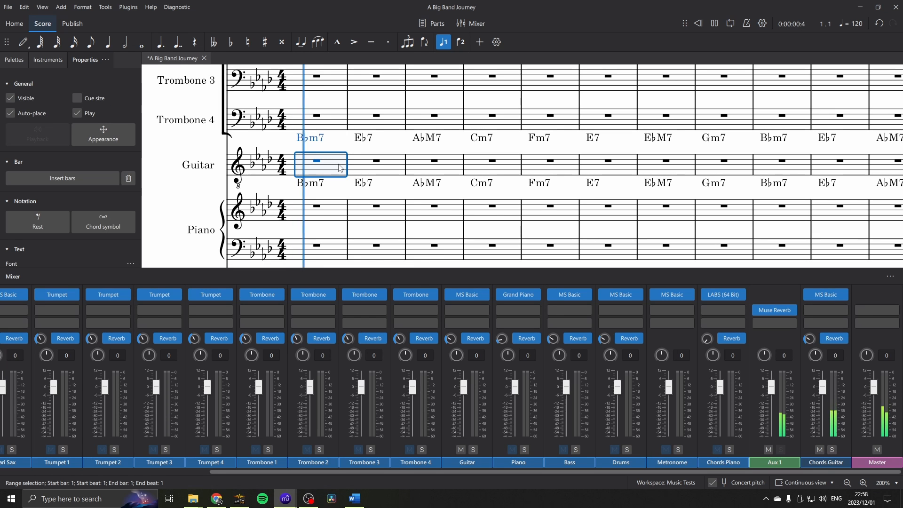
pyautogui.press('space')
# Increase the reverb amount on the Chords.Guitar channel and replay the guitar chords from the beginning
pyautogui.moveTo(811, 339)
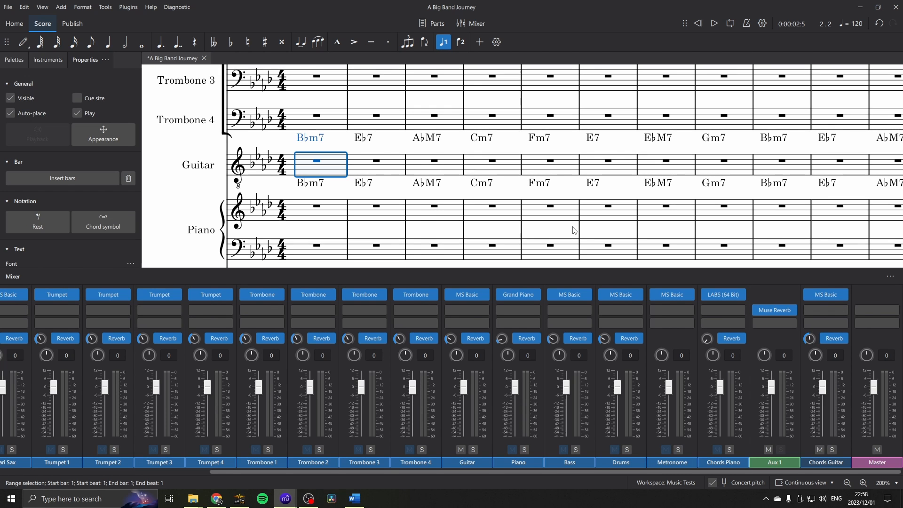
pyautogui.click(699, 23)
pyautogui.press('space')
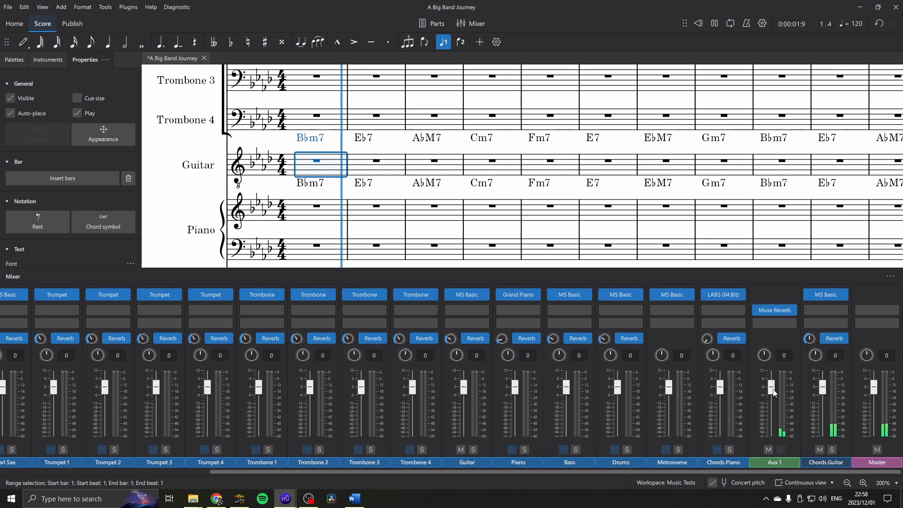
pyautogui.press('space')
# Play the guitar and piano chords together and lower the Chords.Guitar volume to about -9 dB
pyautogui.click(342, 192)
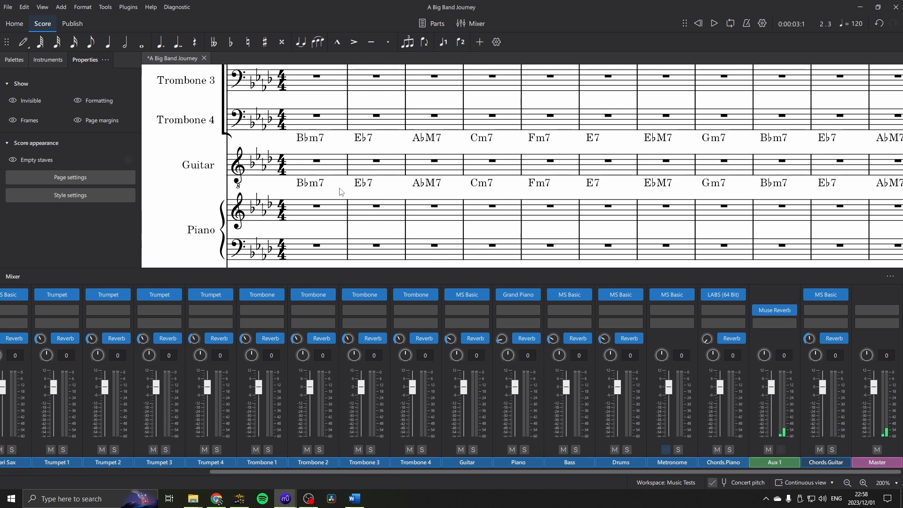
pyautogui.click(716, 26)
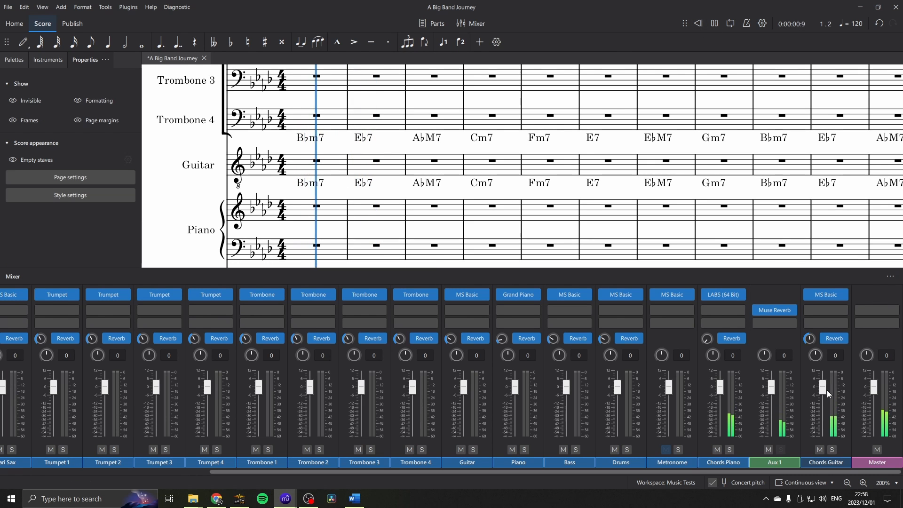
pyautogui.moveTo(825, 388); pyautogui.dragTo(826, 398)
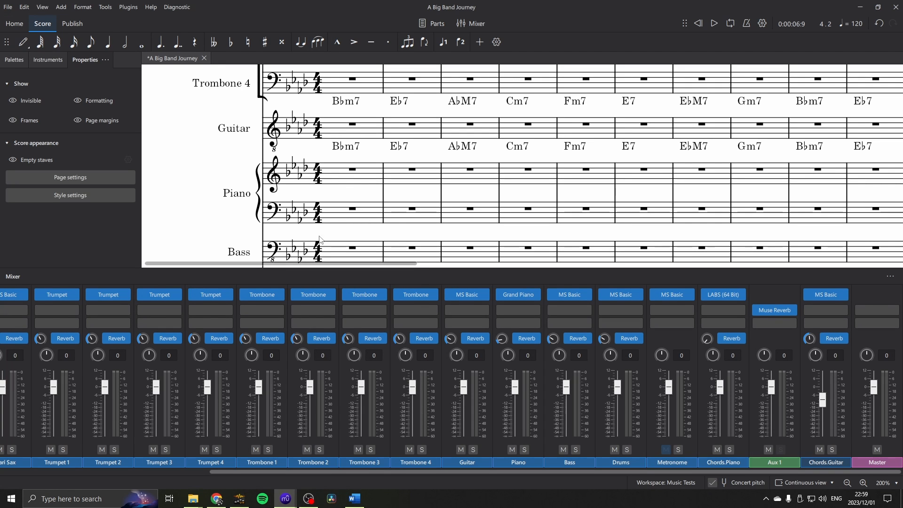
# Add an mf dynamic at the start of bar 1 on the Guitar staff and on the Piano treble staff
pyautogui.click(354, 125)
pyautogui.click(14, 60)
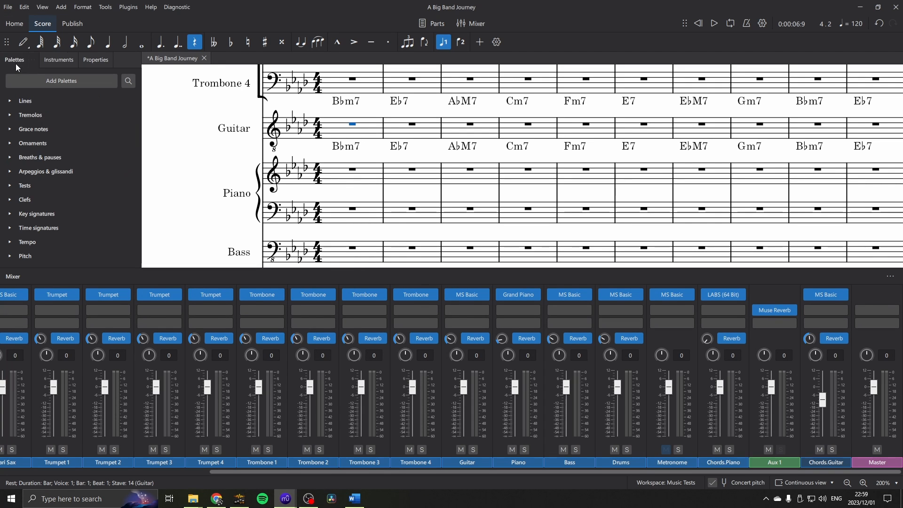
pyautogui.scroll(-1, 13, 189)
pyautogui.scroll(-1, 13, 204)
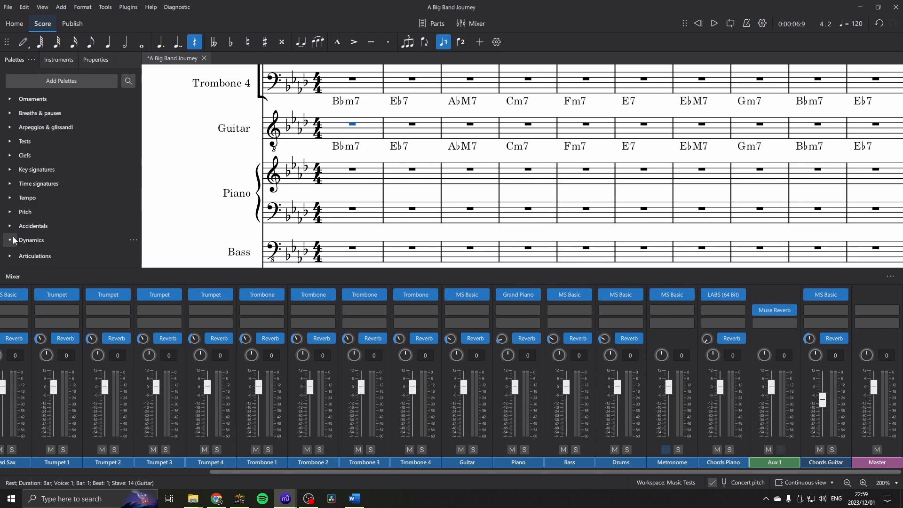
pyautogui.click(15, 239)
pyautogui.click(124, 207)
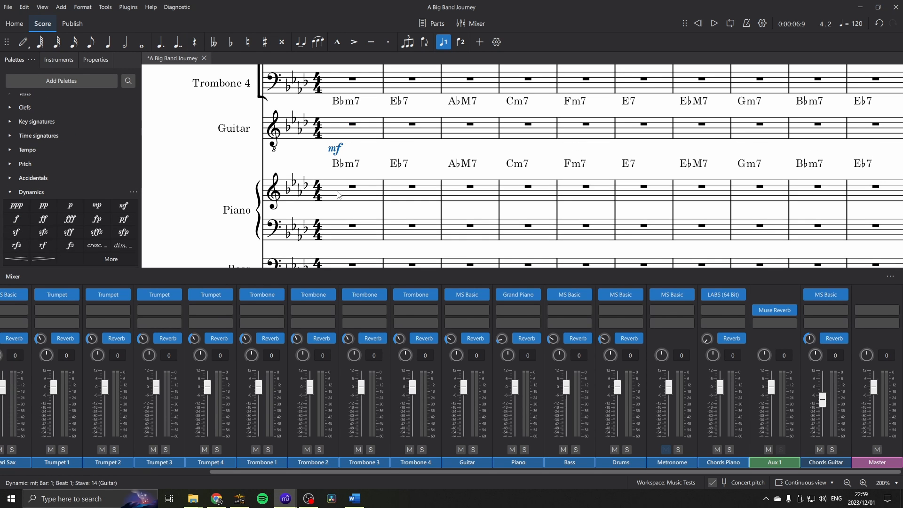
pyautogui.click(352, 187)
pyautogui.click(124, 207)
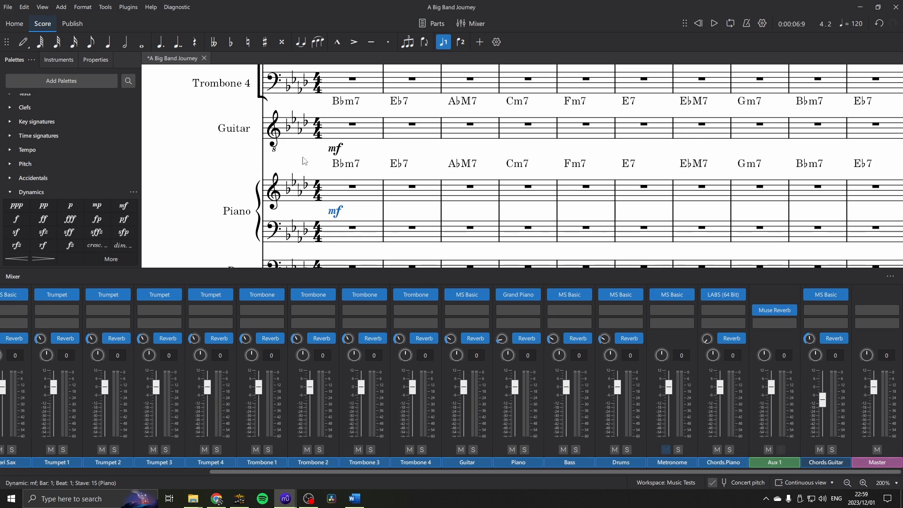
# Play the score from bar 1 to hear both chord parts with their mf dynamics
pyautogui.click(318, 134)
pyautogui.press('space')
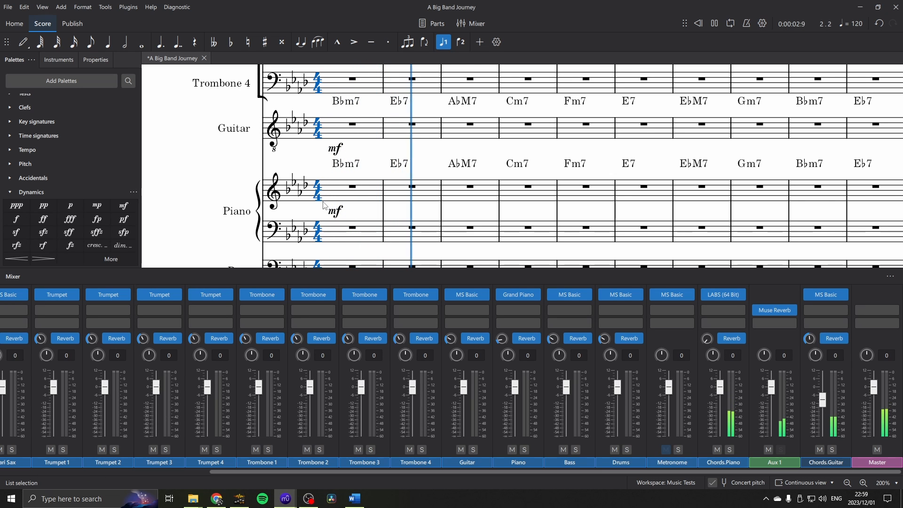
pyautogui.press('space')
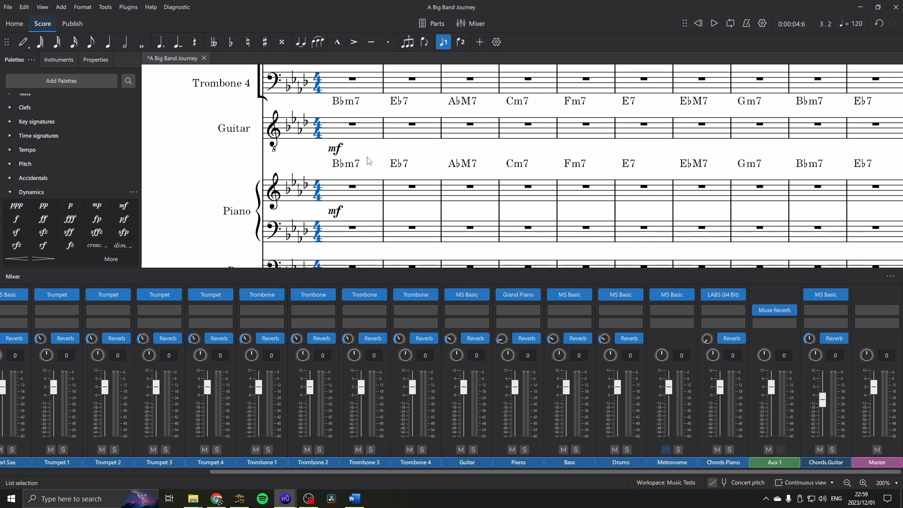
pyautogui.press('Escape')
# Examine the playback properties of the Piano's first chord symbol, including its interpretation, voicing options and duration
pyautogui.click(342, 169)
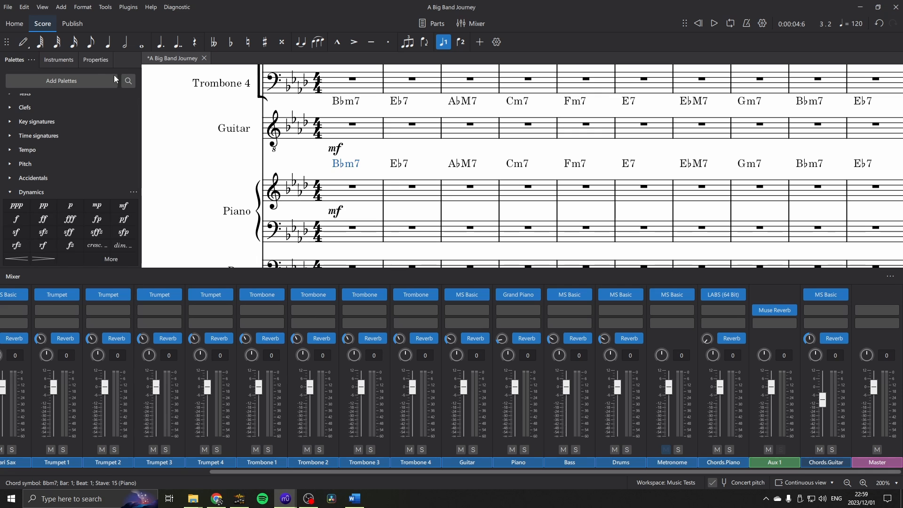
pyautogui.click(91, 59)
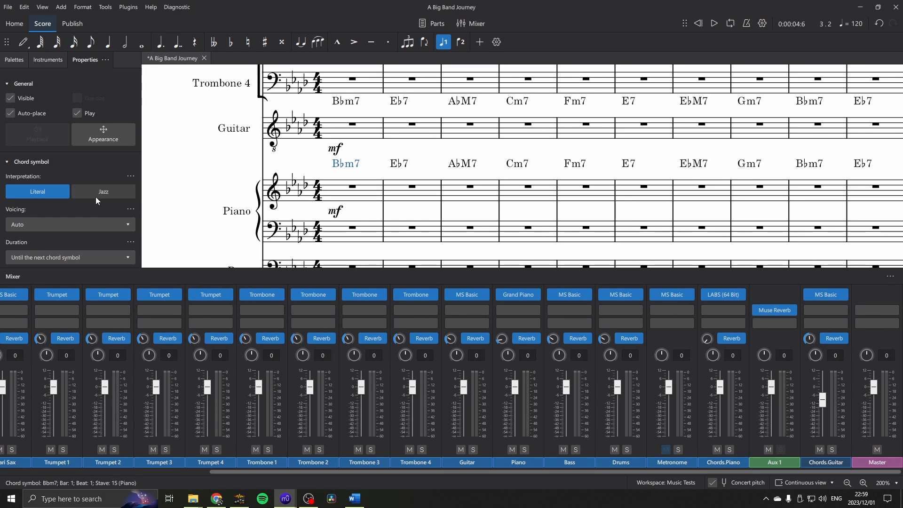
pyautogui.click(94, 228)
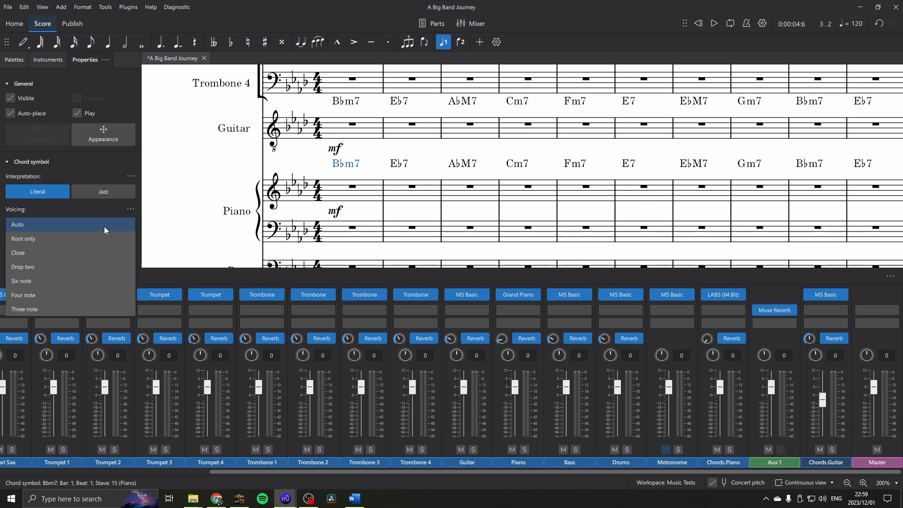
pyautogui.click(53, 224)
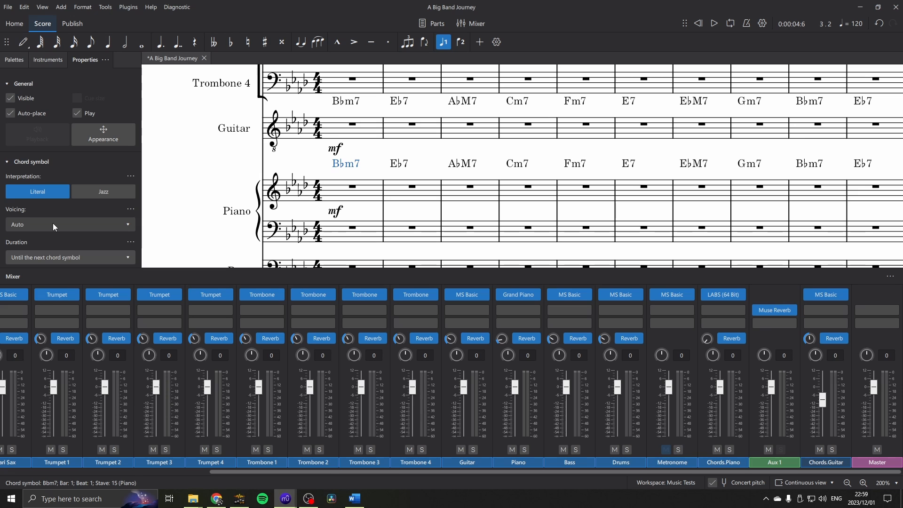
pyautogui.scroll(-3, 53, 223)
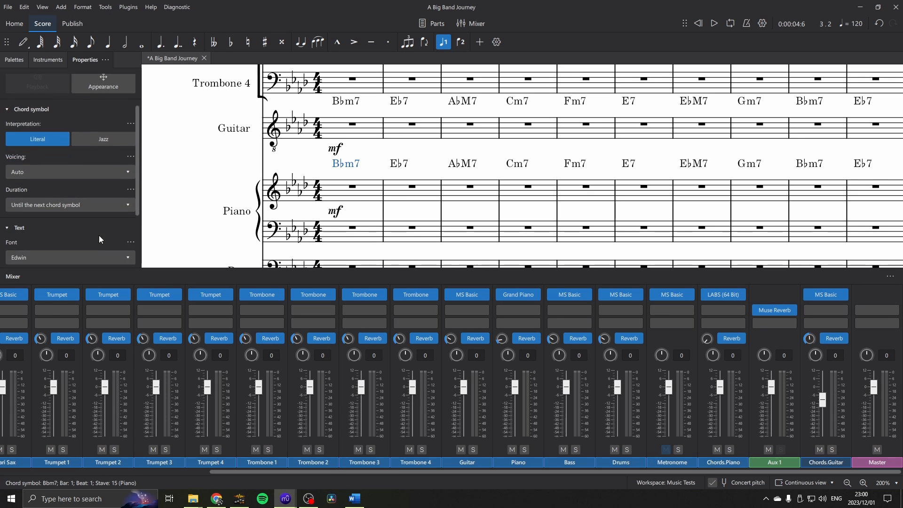
pyautogui.scroll(2, 99, 240)
pyautogui.click(223, 161)
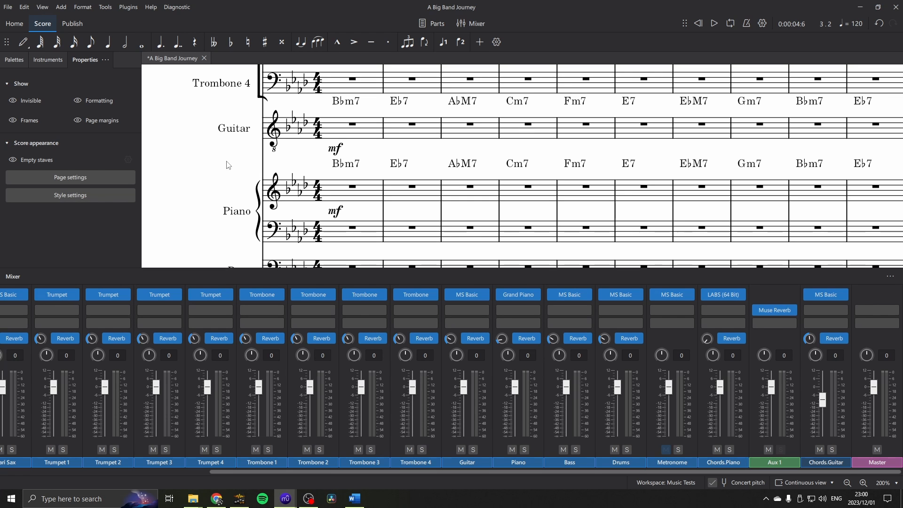
# Add a Swing tempo marking at bar 1, hide the mixer, and check the marking's properties
pyautogui.moveTo(234, 160); pyautogui.dragTo(175, 202)
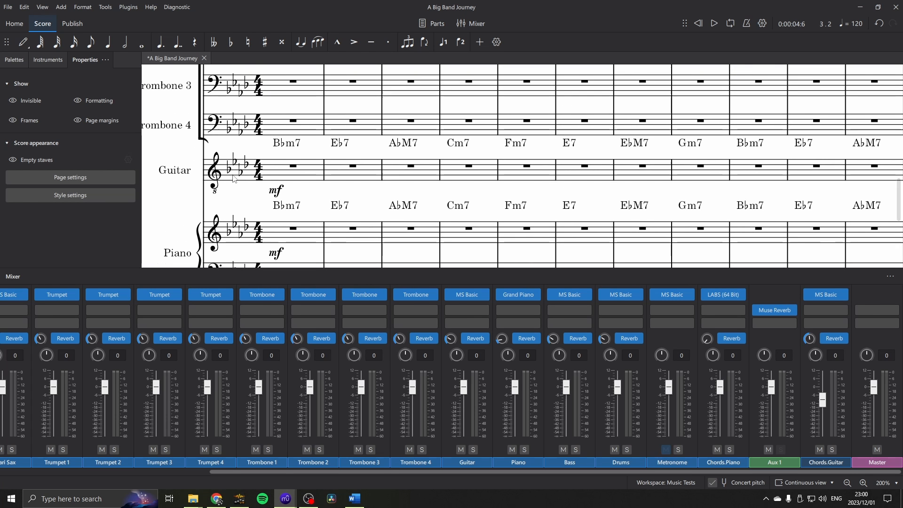
pyautogui.click(295, 166)
pyautogui.click(15, 60)
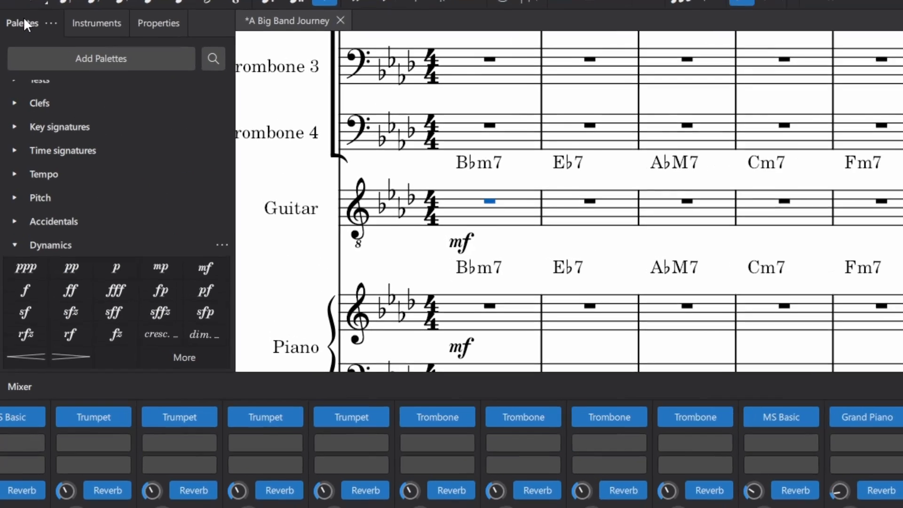
pyautogui.click(12, 176)
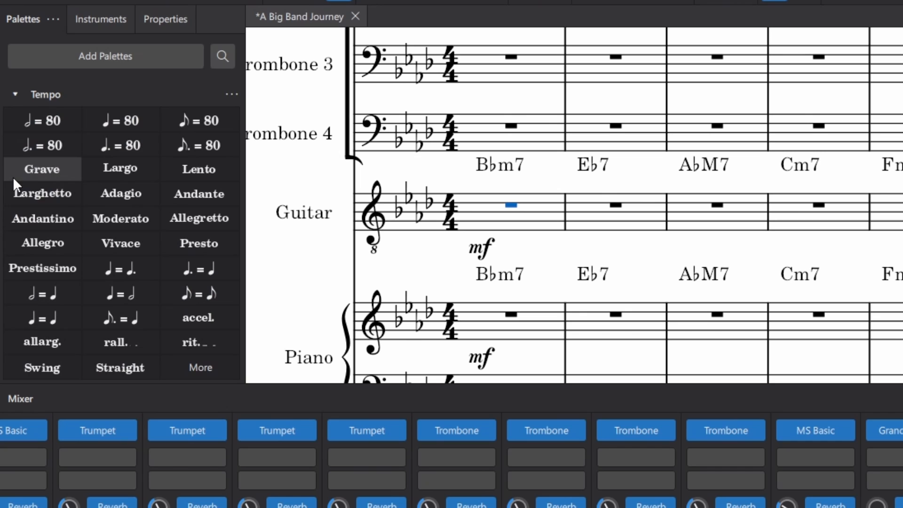
pyautogui.click(46, 363)
pyautogui.scroll(10, 460, 257)
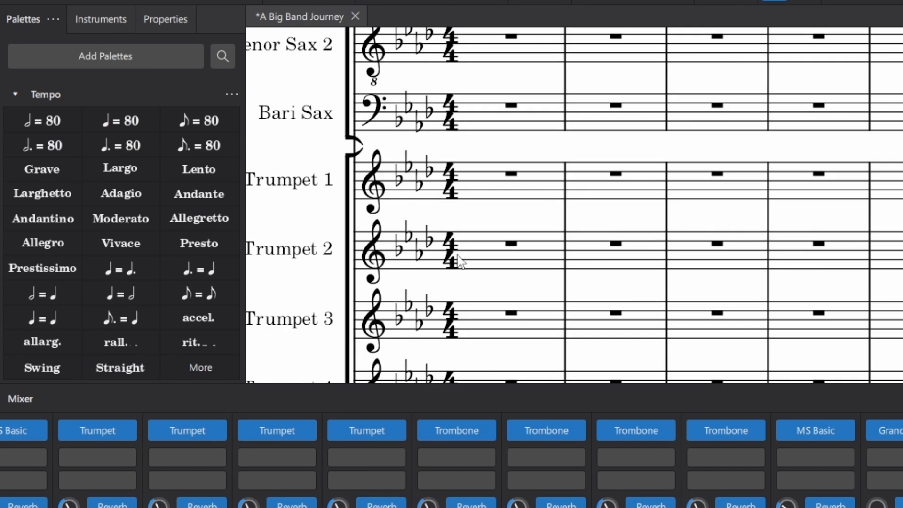
pyautogui.press('F10')
pyautogui.scroll(6, 475, 196)
pyautogui.scroll(-4, 479, 200)
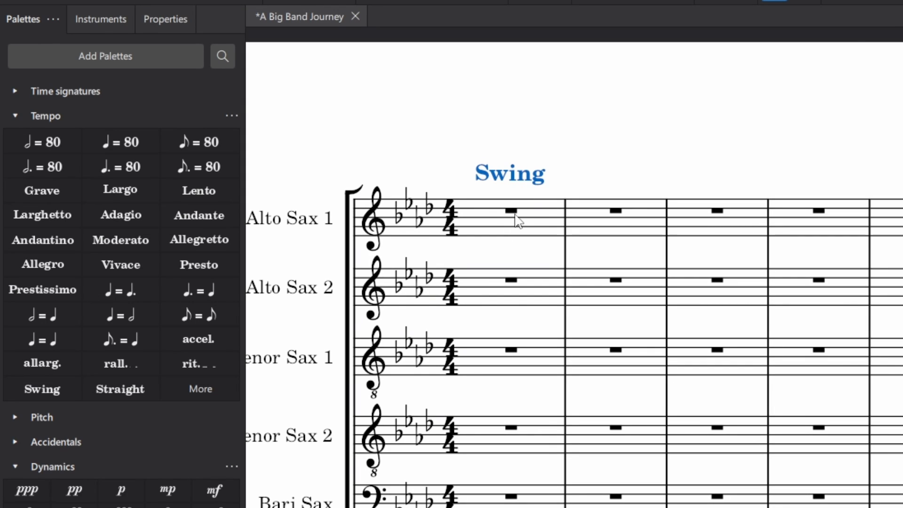
pyautogui.click(163, 20)
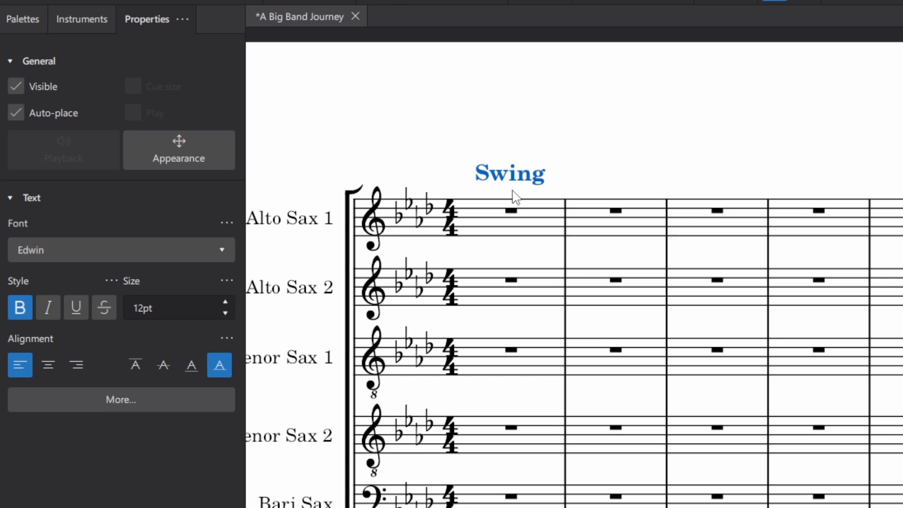
pyautogui.click(315, 144)
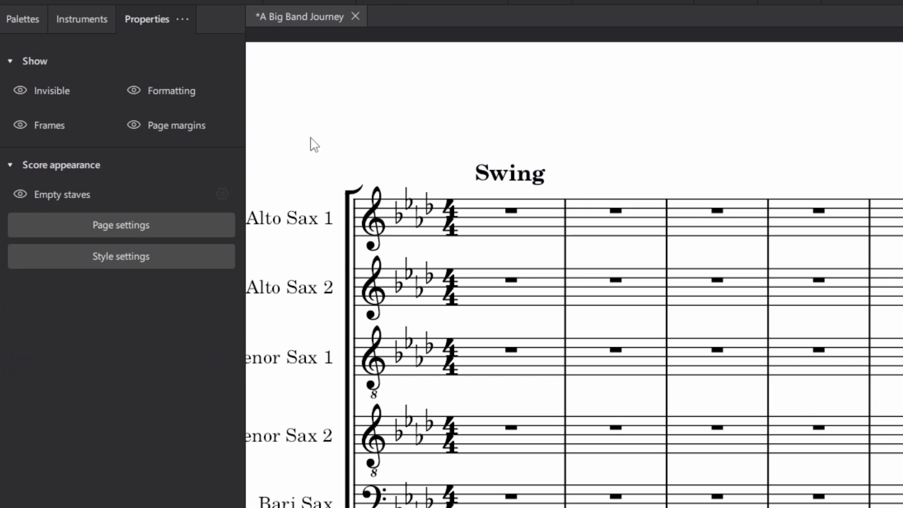
# Add a Moderato tempo marking at bar 1 and change its text to "Moderate Swing"
pyautogui.click(22, 21)
pyautogui.click(92, 240)
pyautogui.click(518, 216)
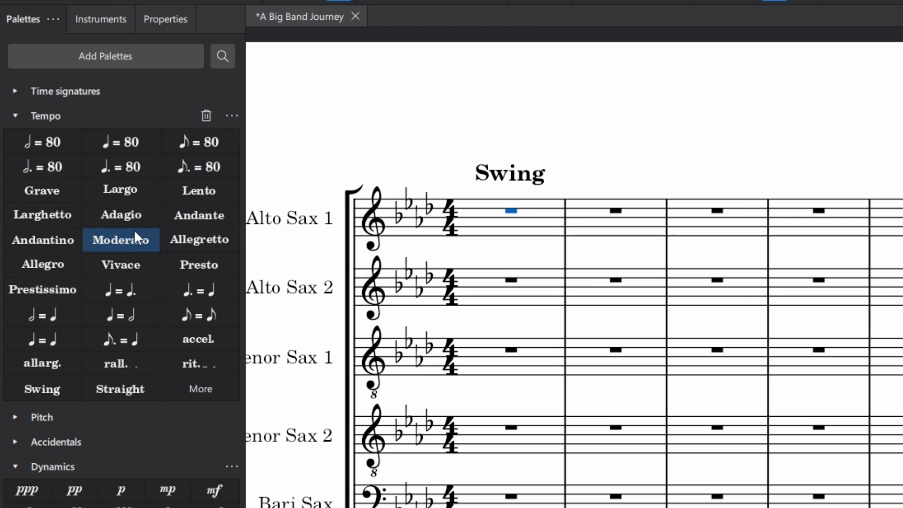
pyautogui.click(122, 241)
pyautogui.doubleClick(524, 158)
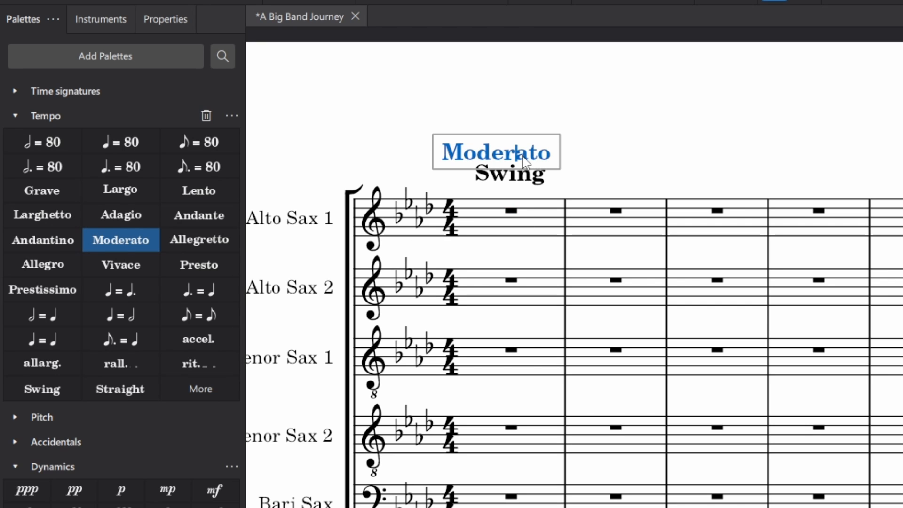
pyautogui.hotkey('ctrl', 'a')
pyautogui.write('Moderate')
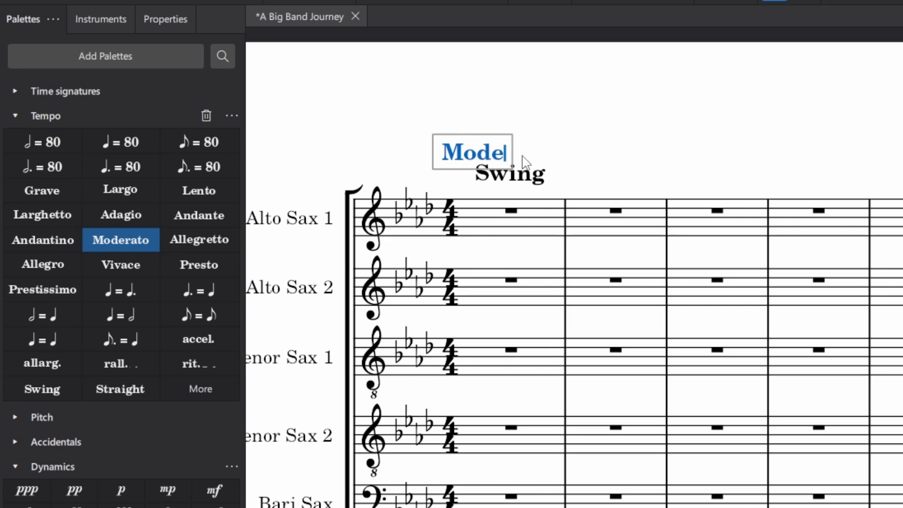
pyautogui.write(' Swing')
pyautogui.click(667, 141)
# Override the written tempo of the Moderate Swing marking with 105 BPM
pyautogui.click(608, 150)
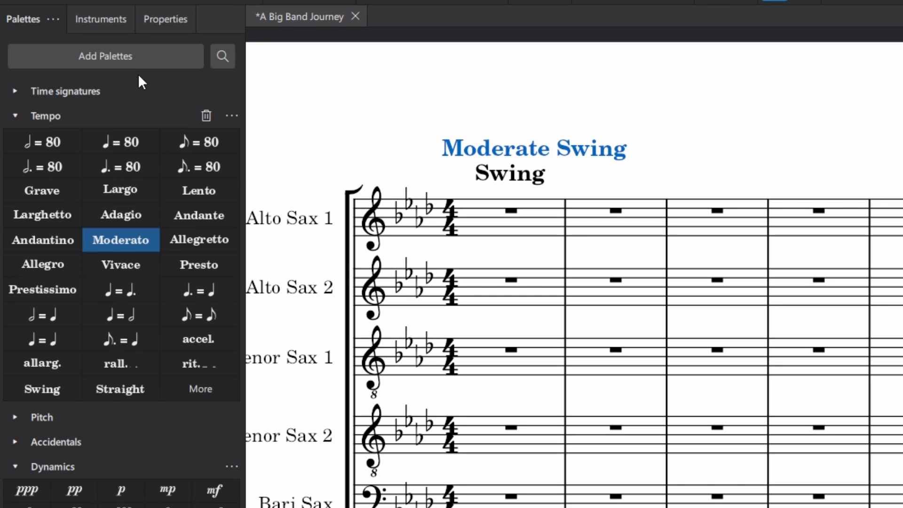
pyautogui.click(156, 19)
pyautogui.moveTo(18, 277); pyautogui.dragTo(29, 277)
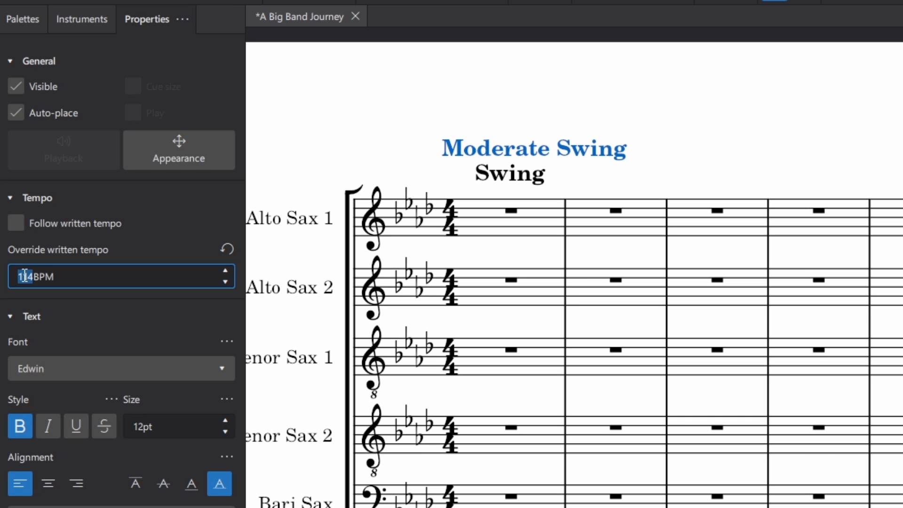
pyautogui.write('10')
pyautogui.press('Delete')
pyautogui.write('5')
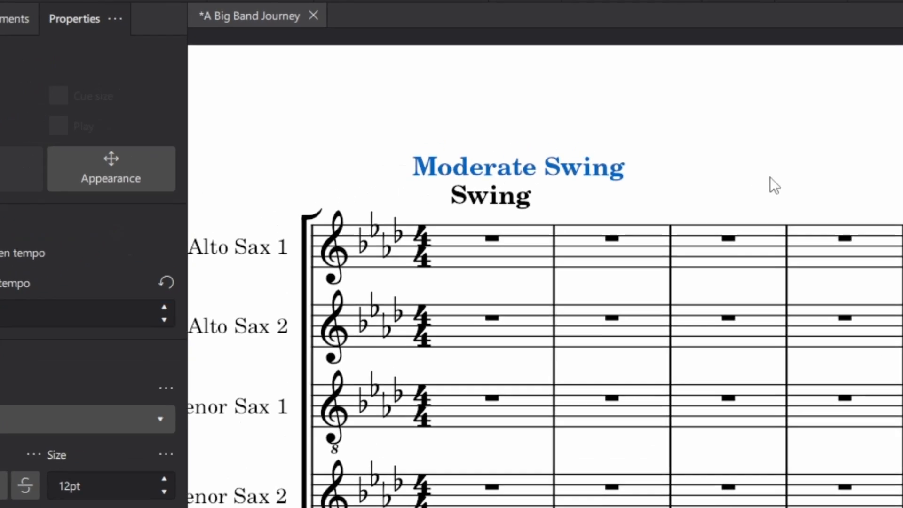
pyautogui.click(753, 162)
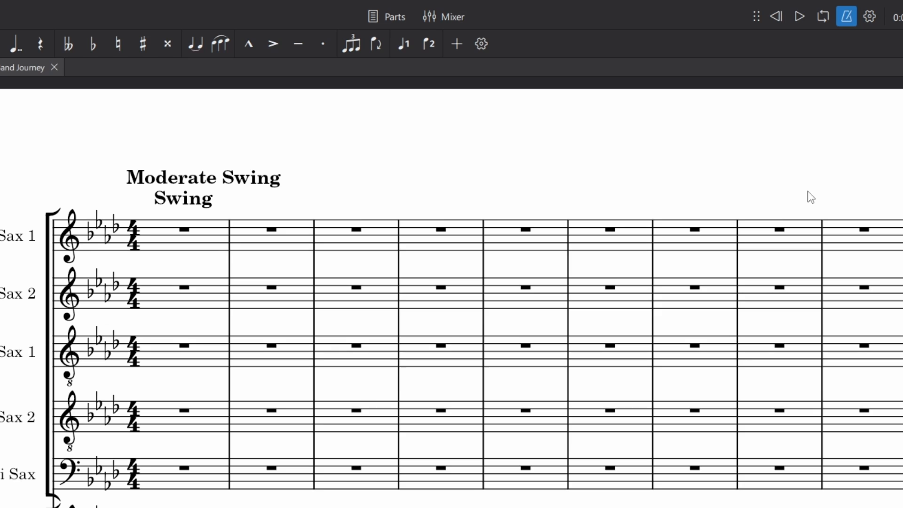
# Play the opening bars with the metronome to hear the new tempo, and stop playback
pyautogui.press('space')
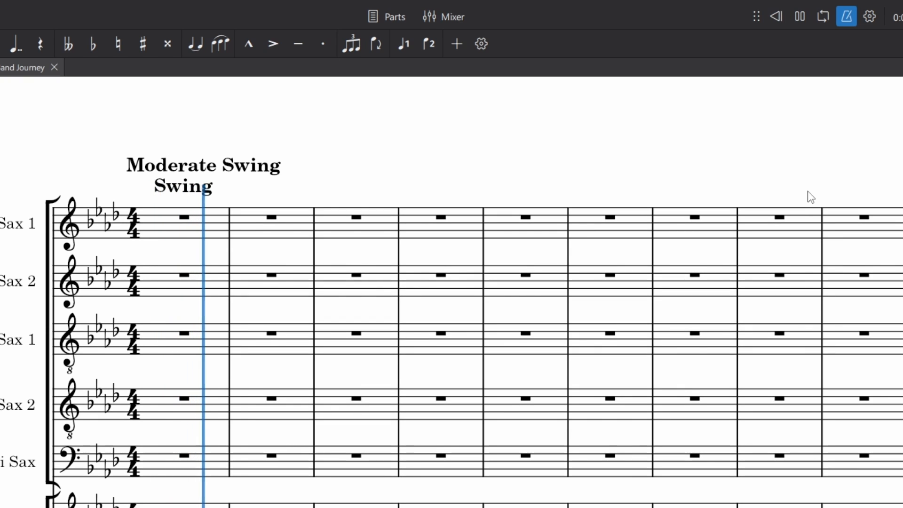
pyautogui.click(800, 19)
pyautogui.click(800, 18)
pyautogui.click(802, 22)
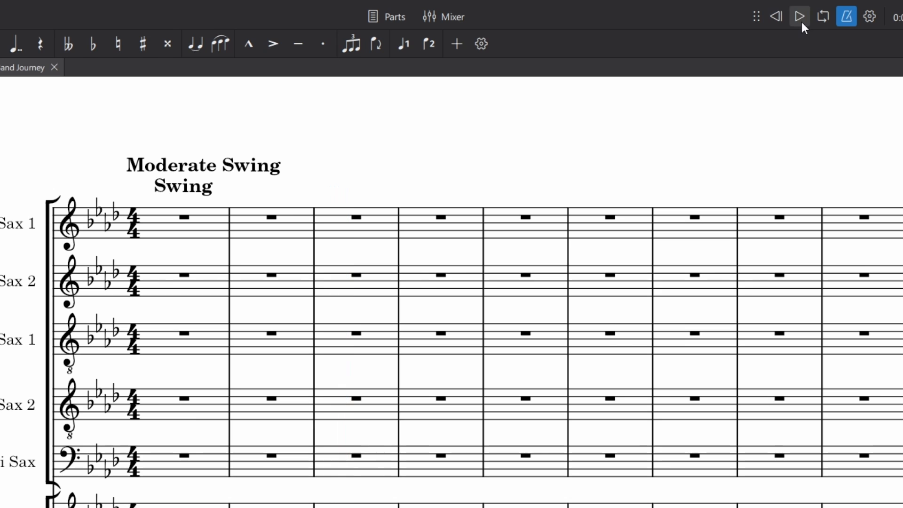
# Make the separate Swing marking above bar 1 invisible
pyautogui.click(192, 193)
pyautogui.press('v')
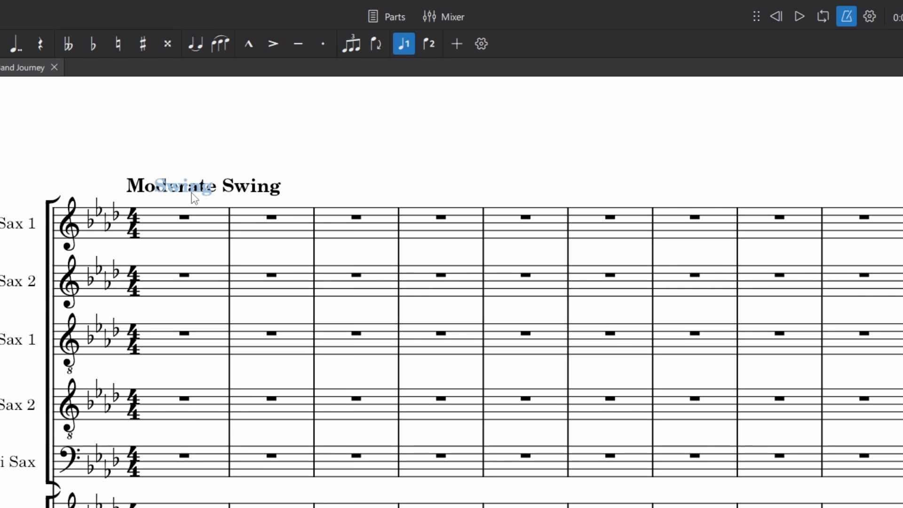
pyautogui.press('v')
pyautogui.press('v')
pyautogui.click(260, 132)
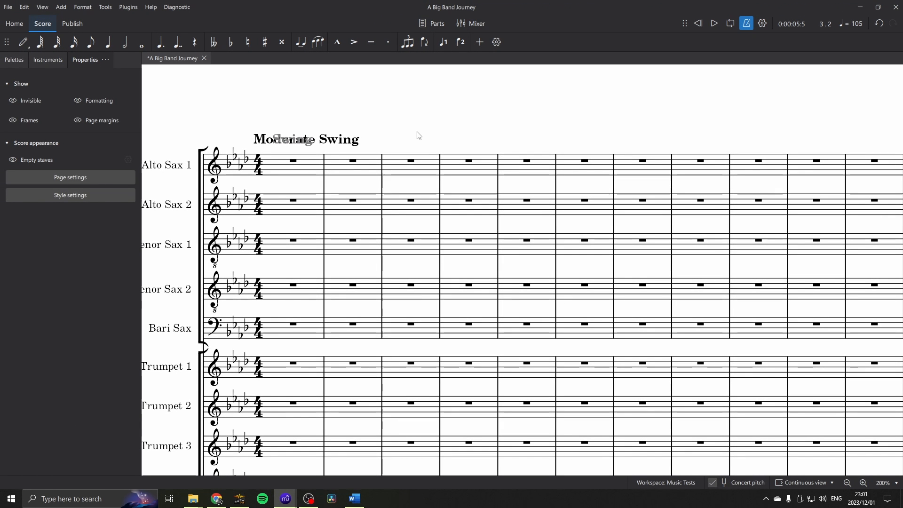
# Change the Guitar's bar 8 chord symbol to F7
pyautogui.scroll(-5, 335, 146)
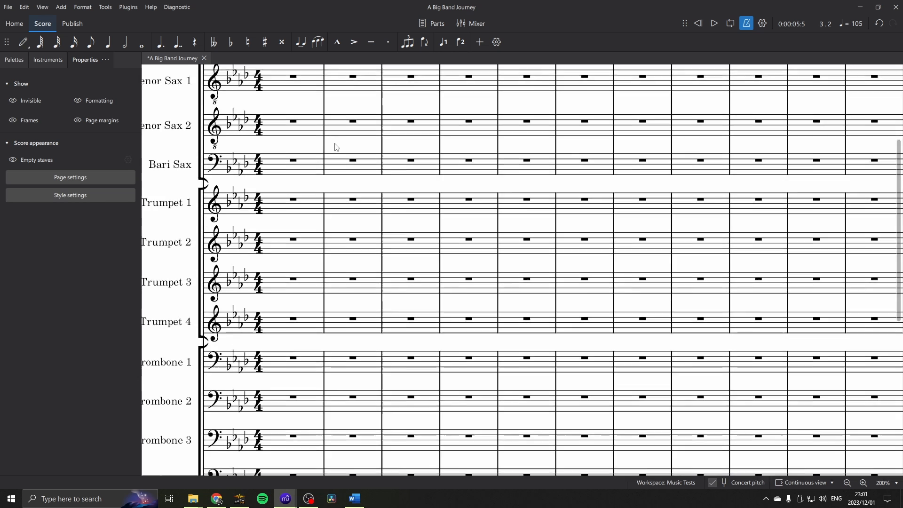
pyautogui.scroll(-6, 335, 146)
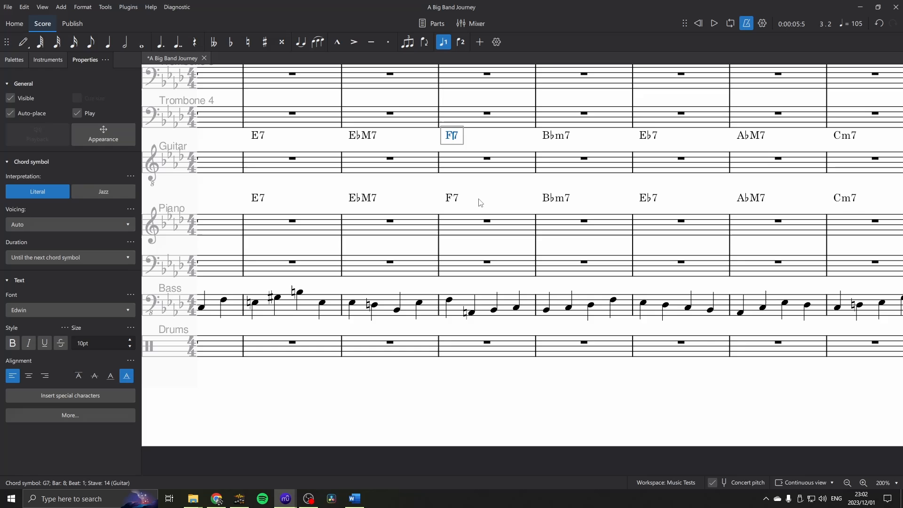
pyautogui.press('Escape')
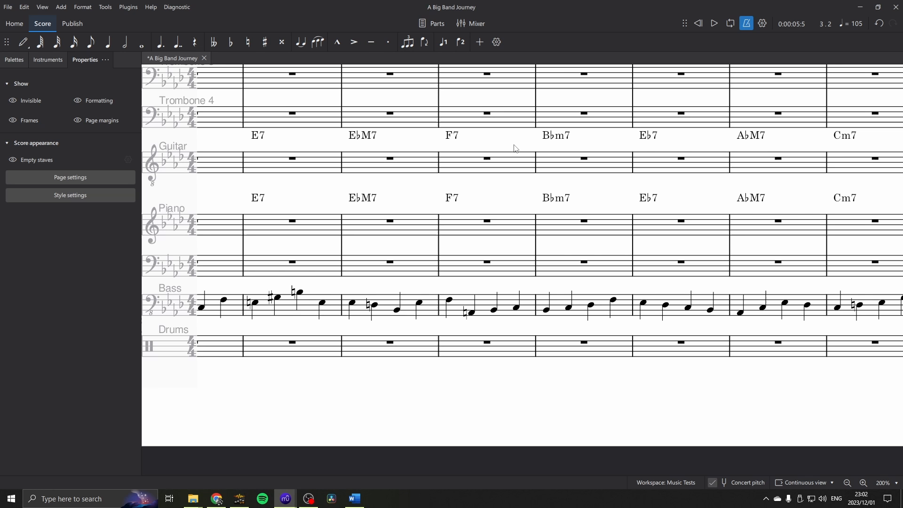
# Review the Bass line under the chords and play the score from bar 1 to hear them together
pyautogui.hscroll(2, 480, 141)
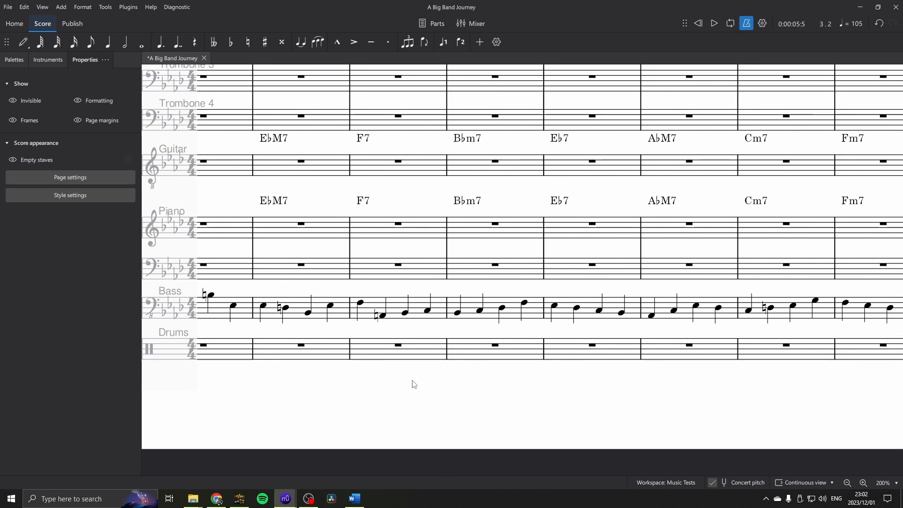
pyautogui.scroll(-1, 560, 415)
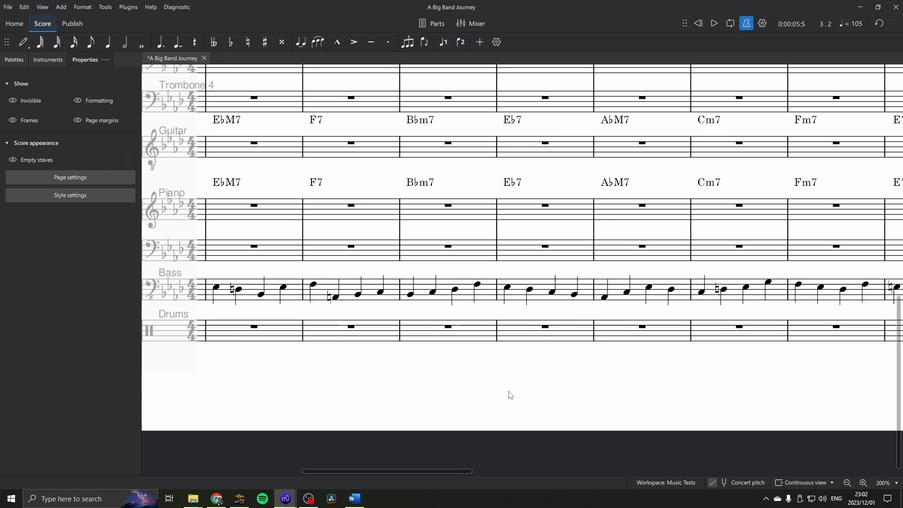
pyautogui.moveTo(447, 472); pyautogui.dragTo(301, 450)
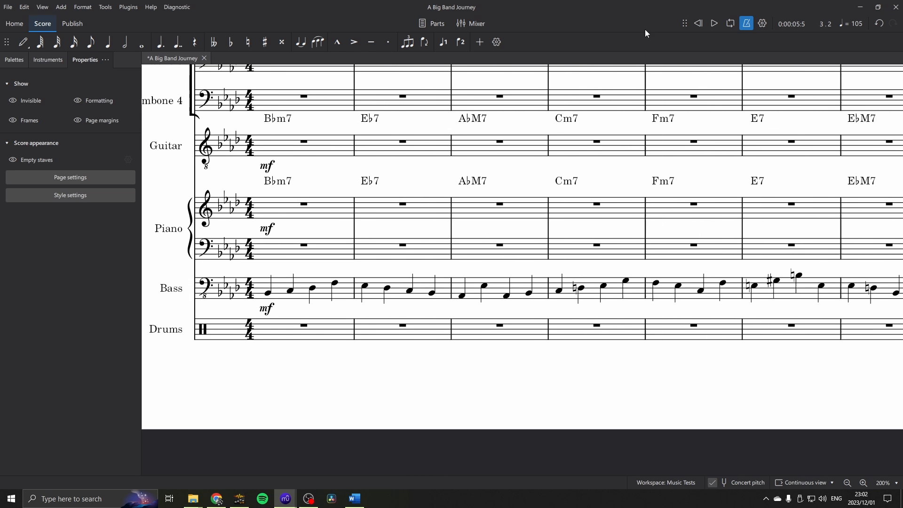
pyautogui.click(715, 24)
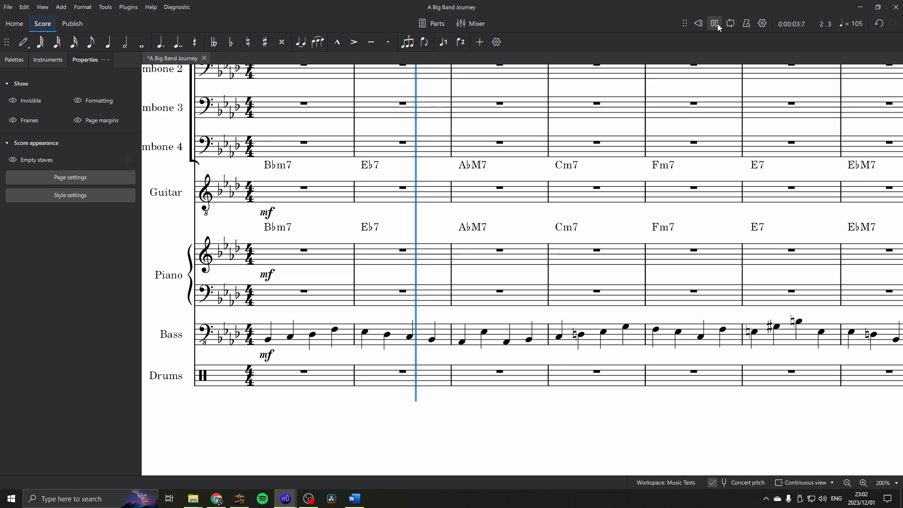
pyautogui.press('space')
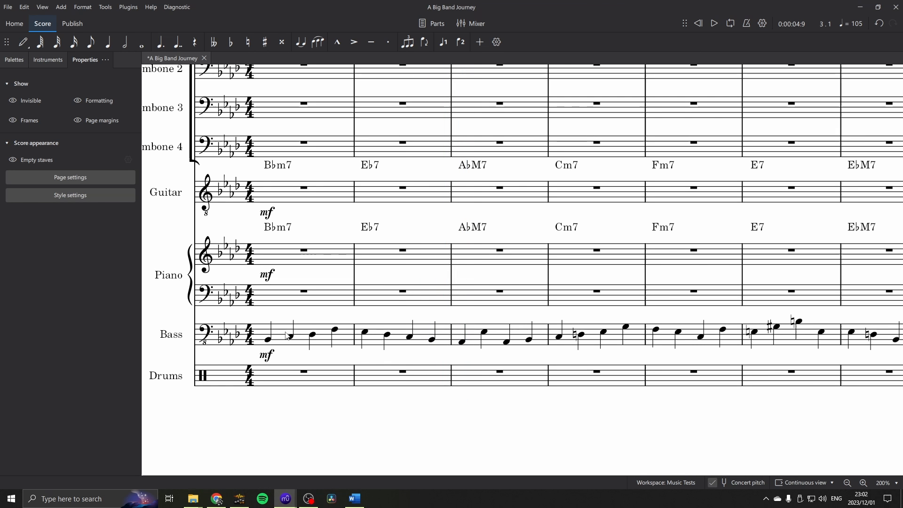
# Assign the Contrabasses sound from Muse Strings to the Bass channel
pyautogui.click(268, 340)
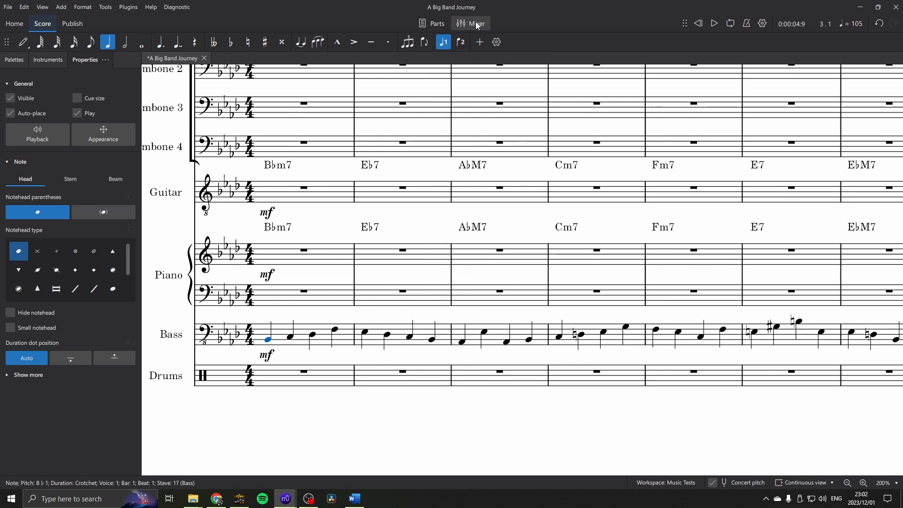
pyautogui.click(477, 25)
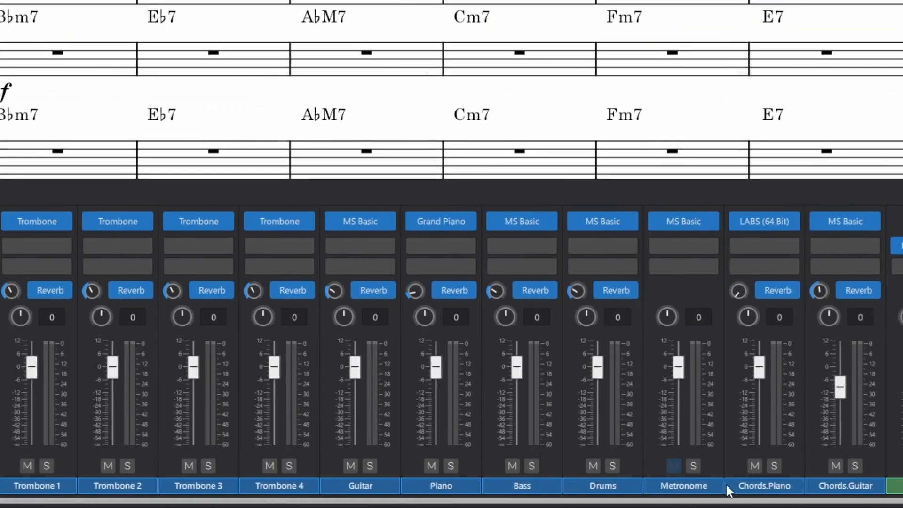
pyautogui.hscroll(2, 726, 484)
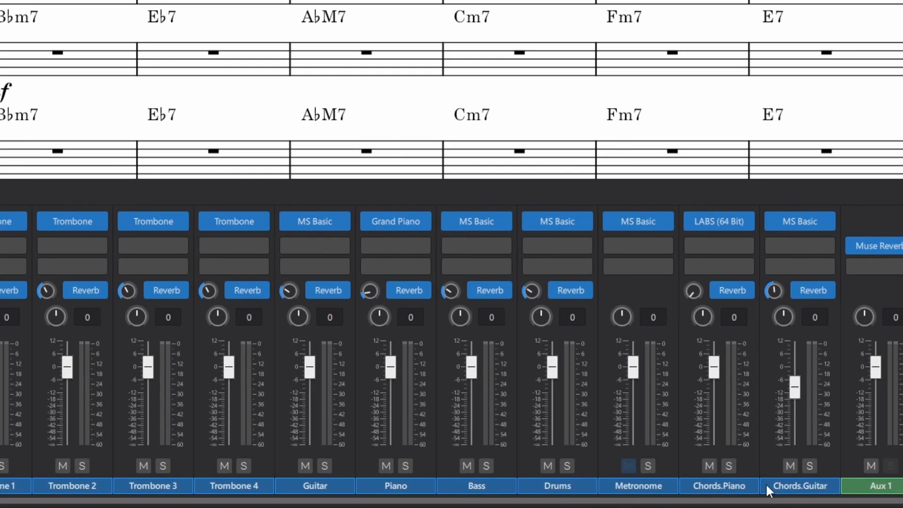
pyautogui.click(508, 220)
pyautogui.moveTo(531, 259)
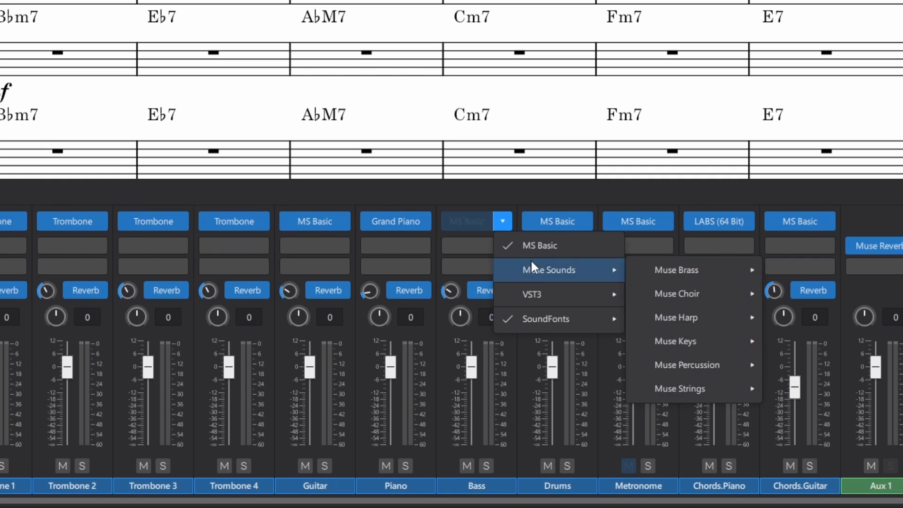
pyautogui.moveTo(702, 390)
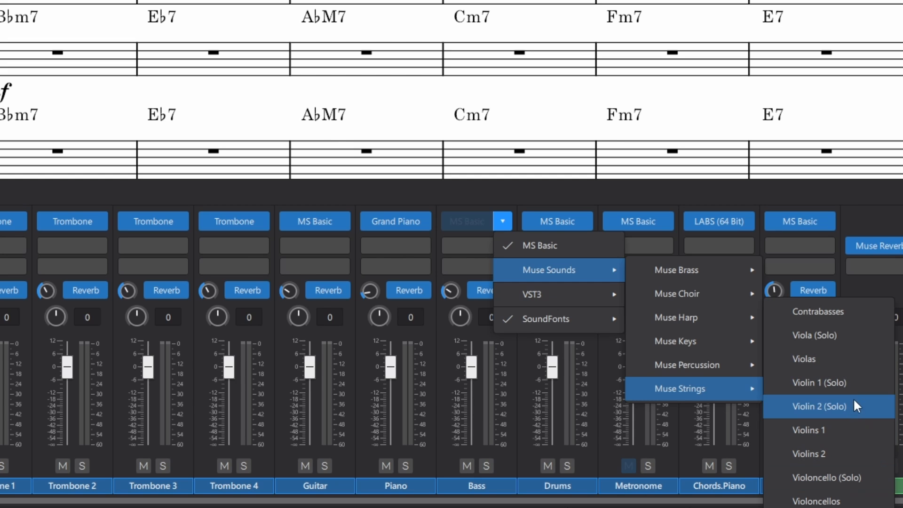
pyautogui.click(856, 309)
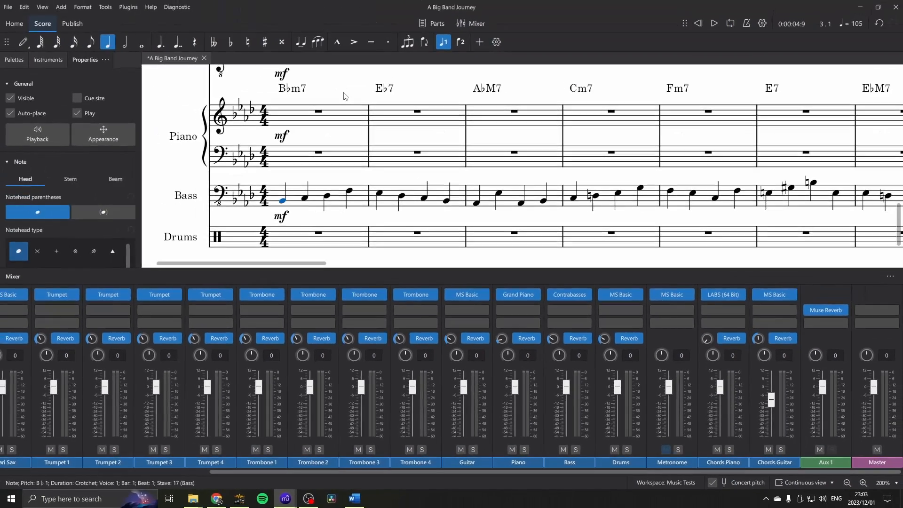
# Play the start of the Bass line to hear the new sound, and stop playback
pyautogui.click(301, 202)
pyautogui.press('space')
pyautogui.click(284, 201)
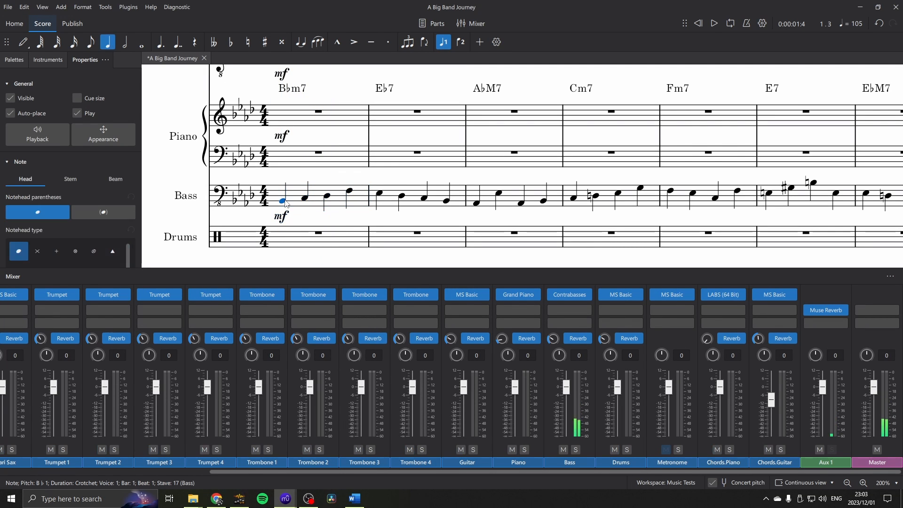
# Add a pizz. text marking to the Bass's first note in bar 1 and make it invisible
pyautogui.click(14, 59)
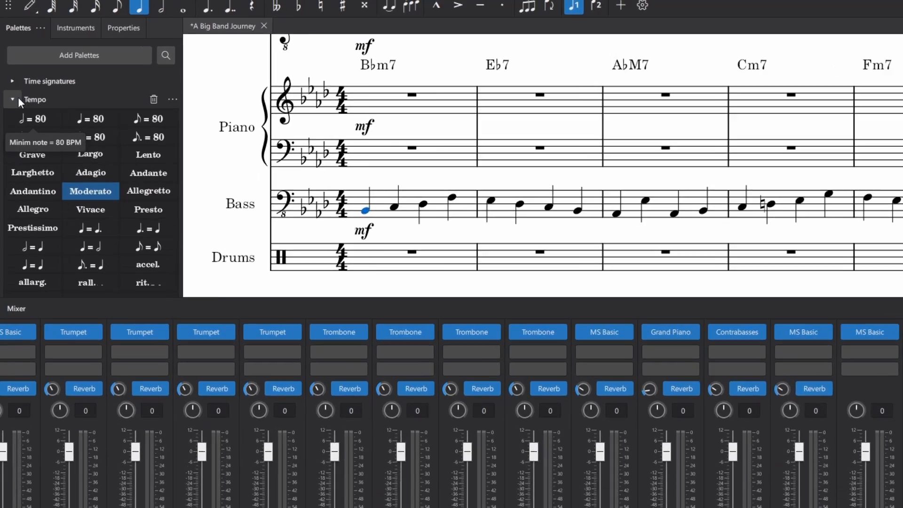
pyautogui.click(11, 115)
pyautogui.scroll(-2, 31, 163)
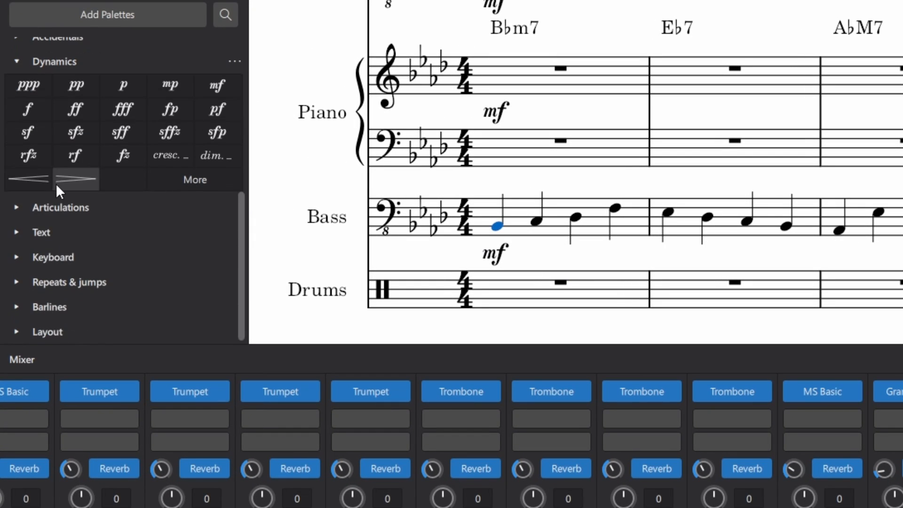
pyautogui.click(27, 233)
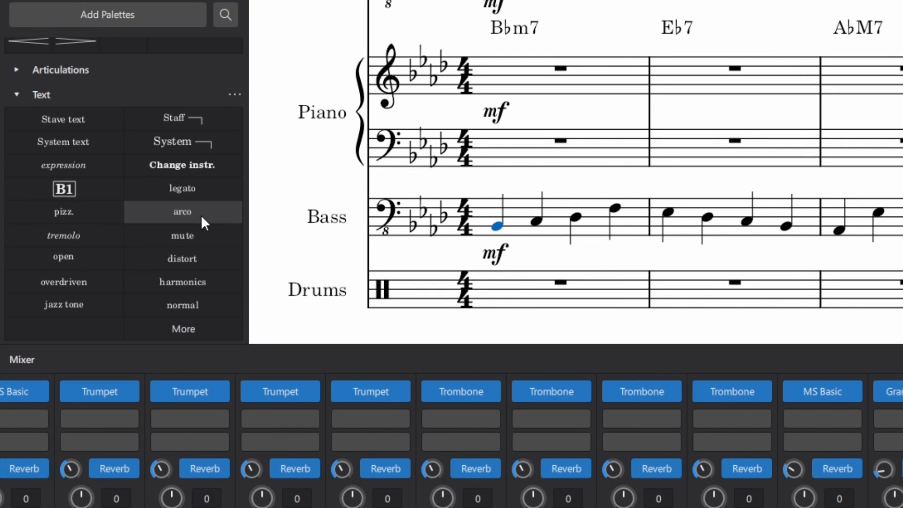
pyautogui.click(74, 214)
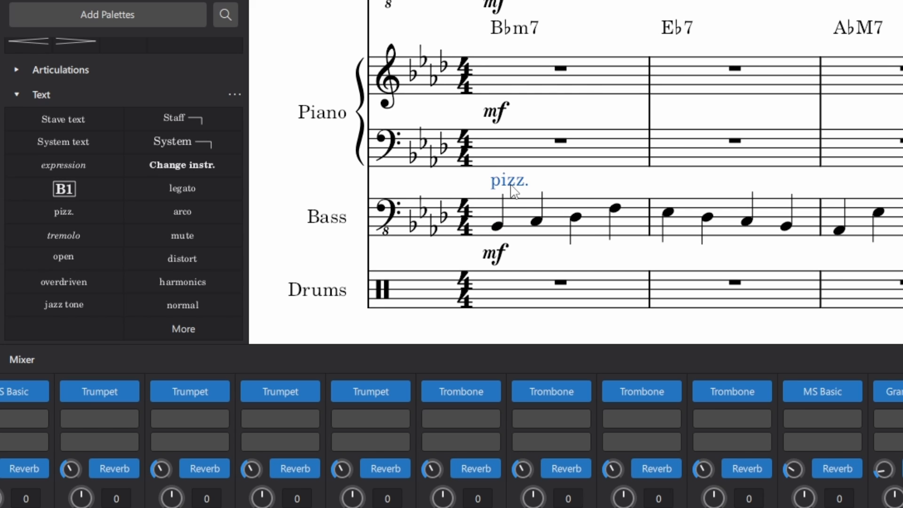
# Play the Bass line from bar 1 to hear it plucked, and stop playback
pyautogui.click(472, 228)
pyautogui.press('space')
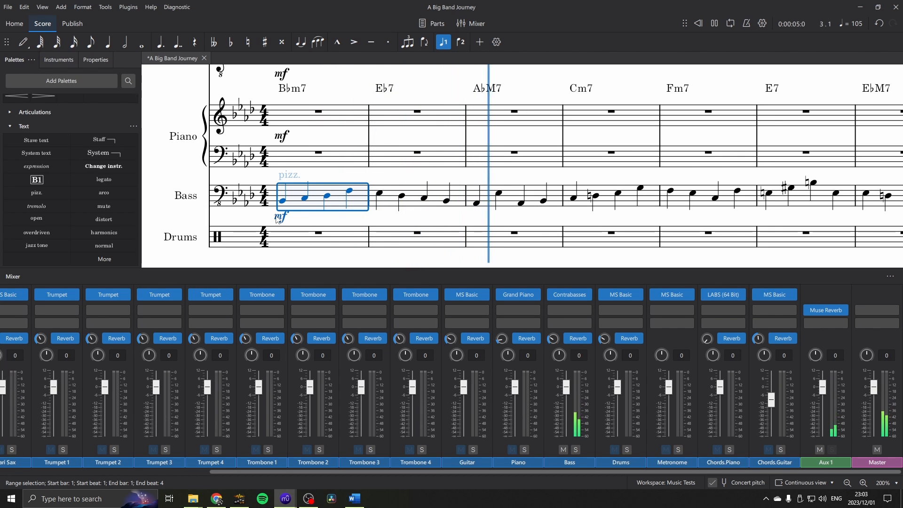
pyautogui.press('space')
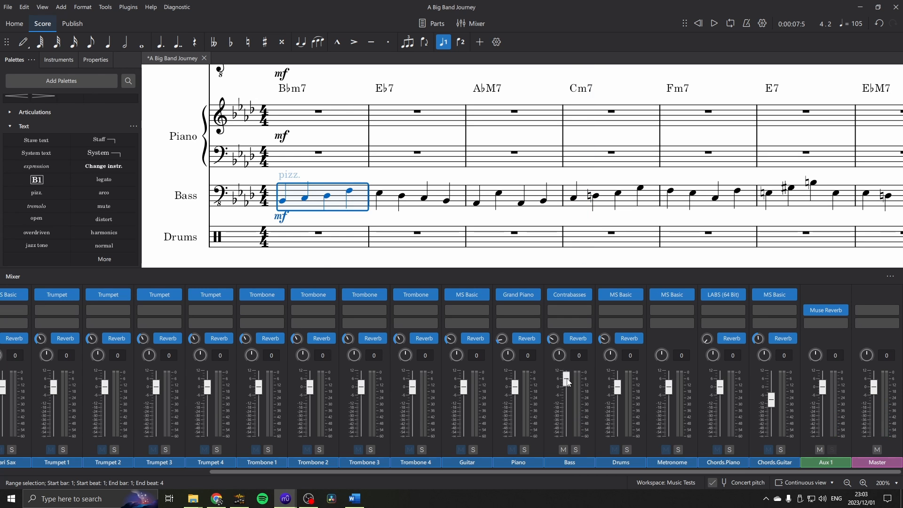
# Raise the Bass channel's volume, and play the opening bars to hear it with the chords
pyautogui.click(375, 180)
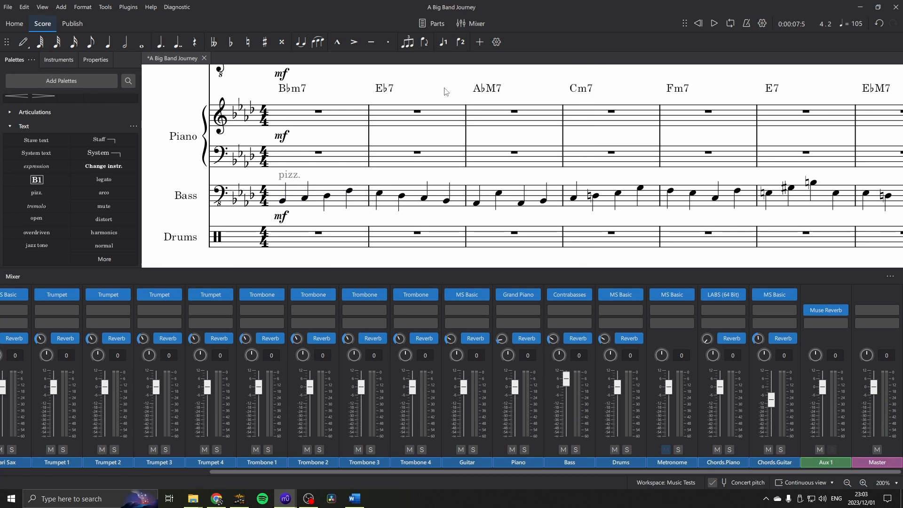
pyautogui.click(712, 25)
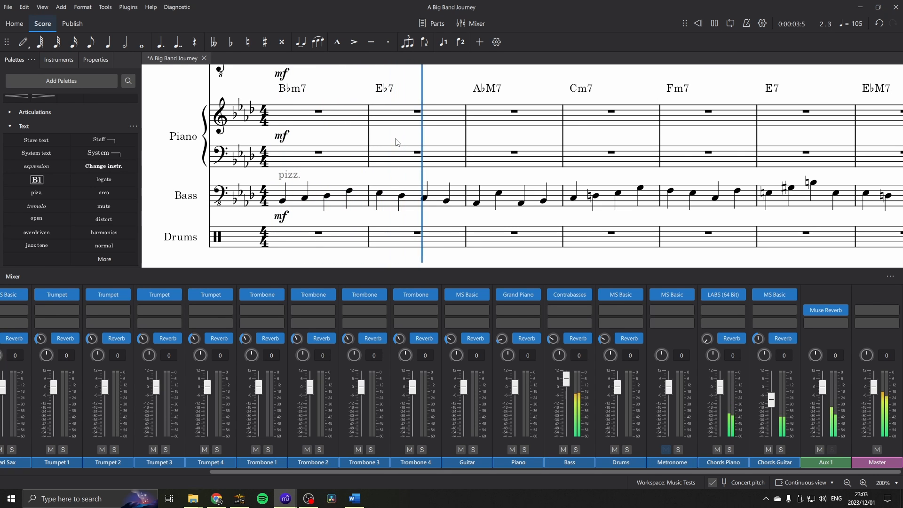
pyautogui.press('space')
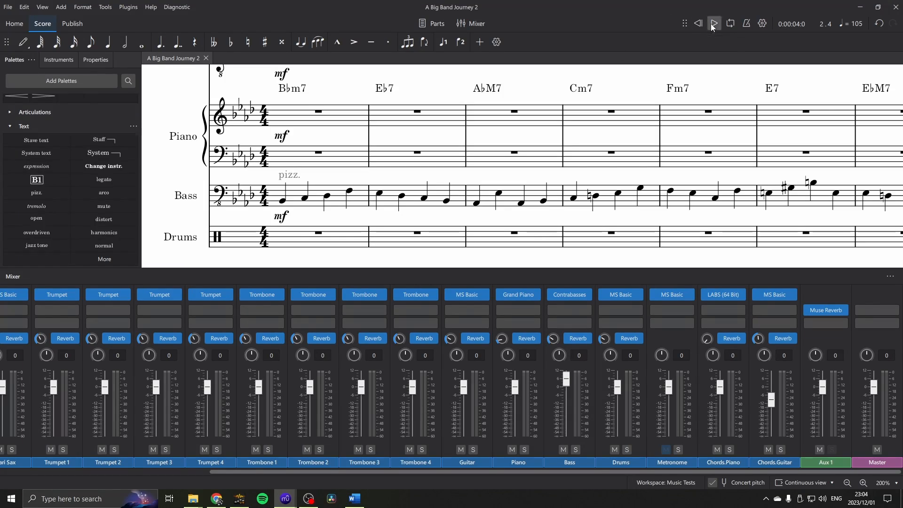
# Balance the mix during playback by raising the Bass slightly and lowering Chords.Piano and Chords.Guitar, and close the Mixer
pyautogui.click(714, 26)
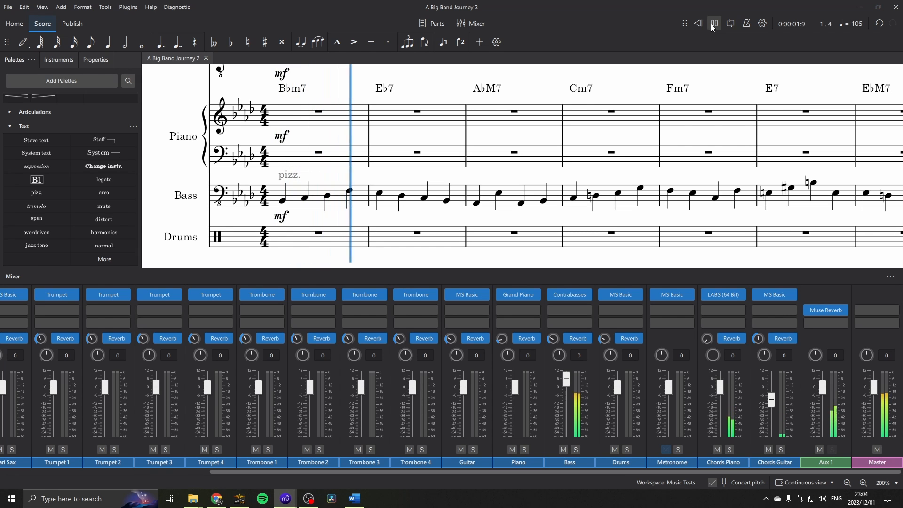
pyautogui.scroll(1, 642, 70)
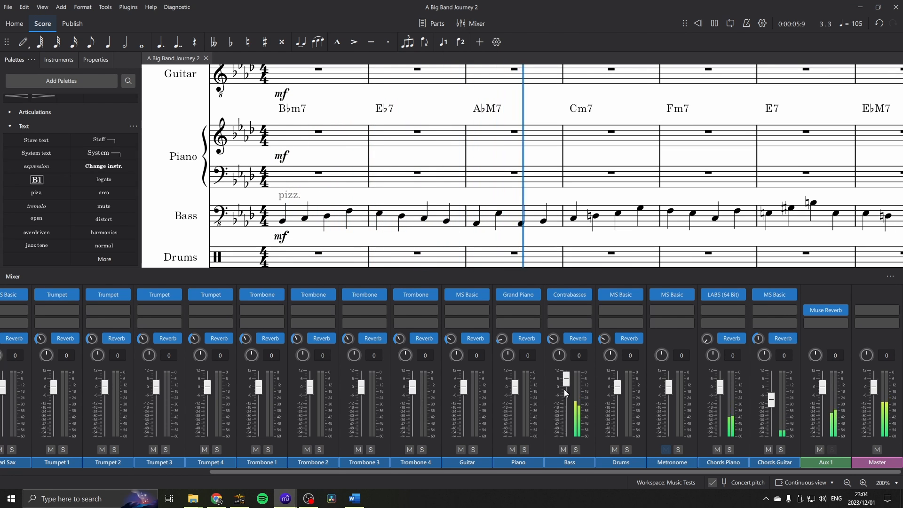
pyautogui.moveTo(568, 384); pyautogui.dragTo(569, 382)
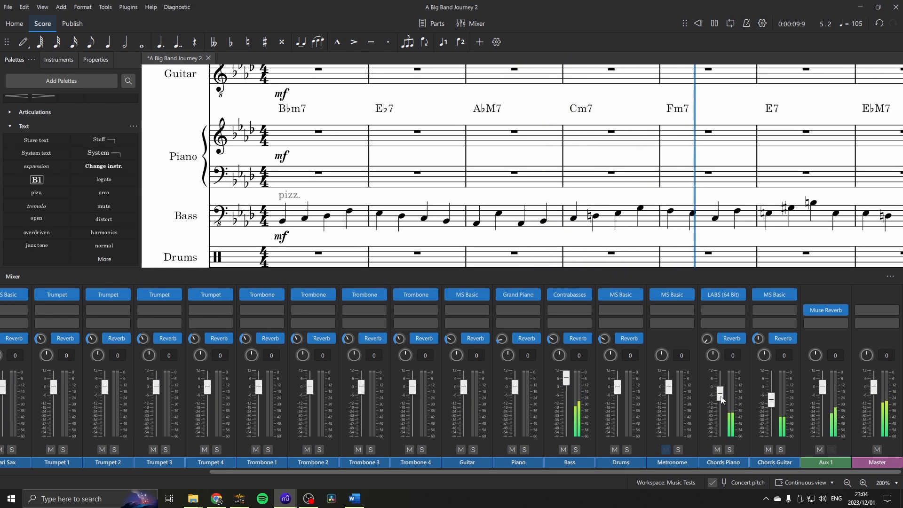
pyautogui.moveTo(771, 400); pyautogui.dragTo(772, 407)
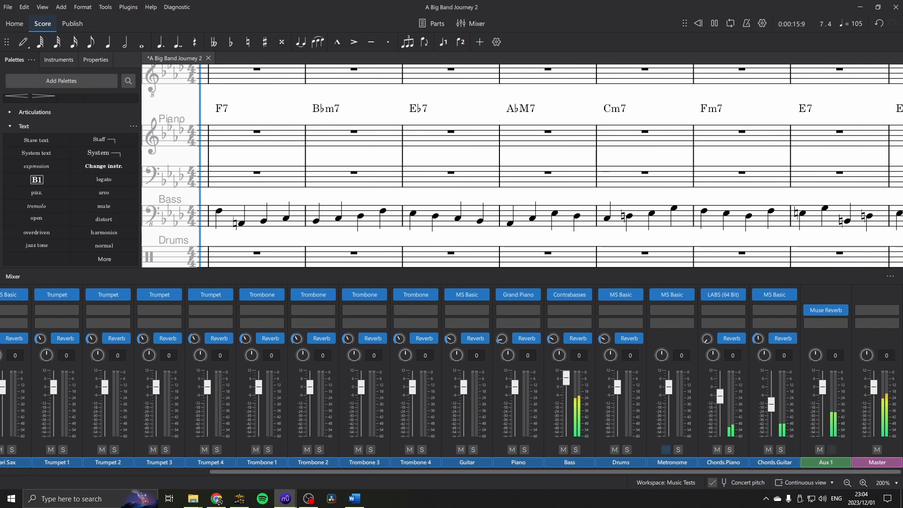
pyautogui.click(468, 24)
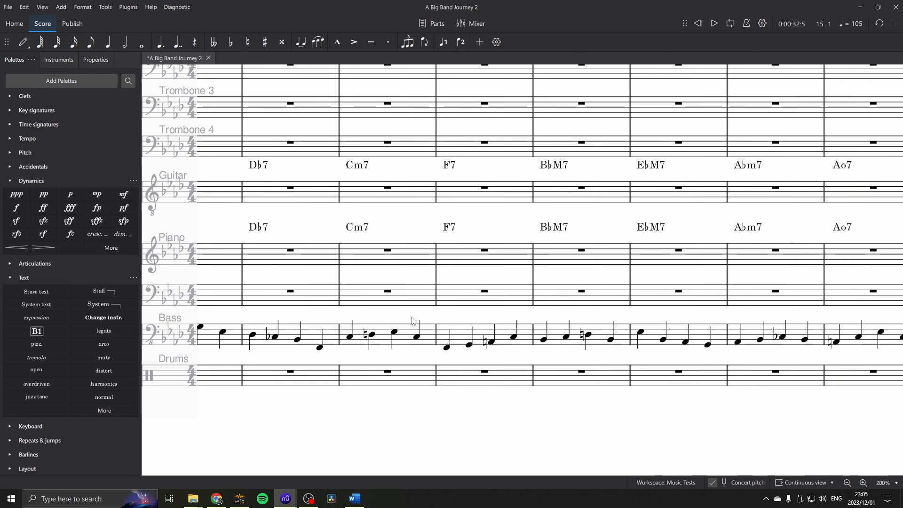
# Change the Bass note on beat 2 of bar 14 to G♯2
pyautogui.hscroll(-6, 416, 321)
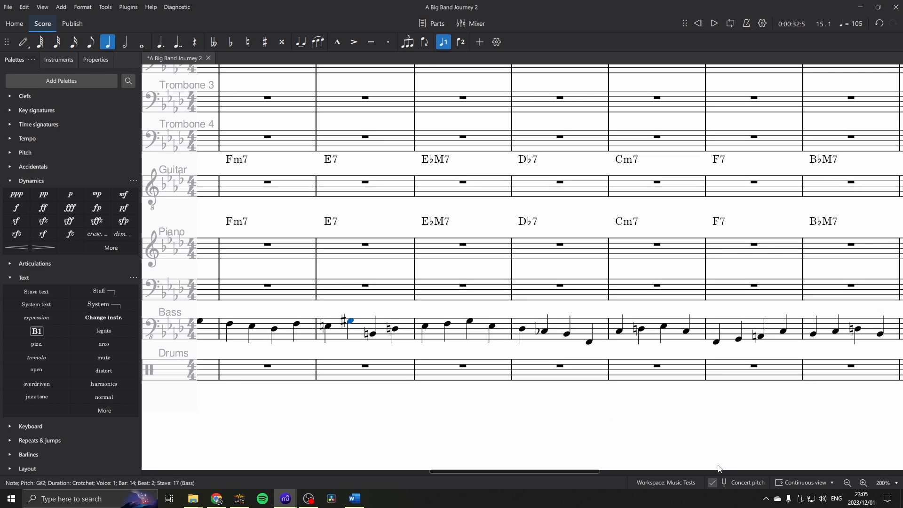
pyautogui.hscroll(-3, 715, 449)
pyautogui.scroll(-1, 715, 449)
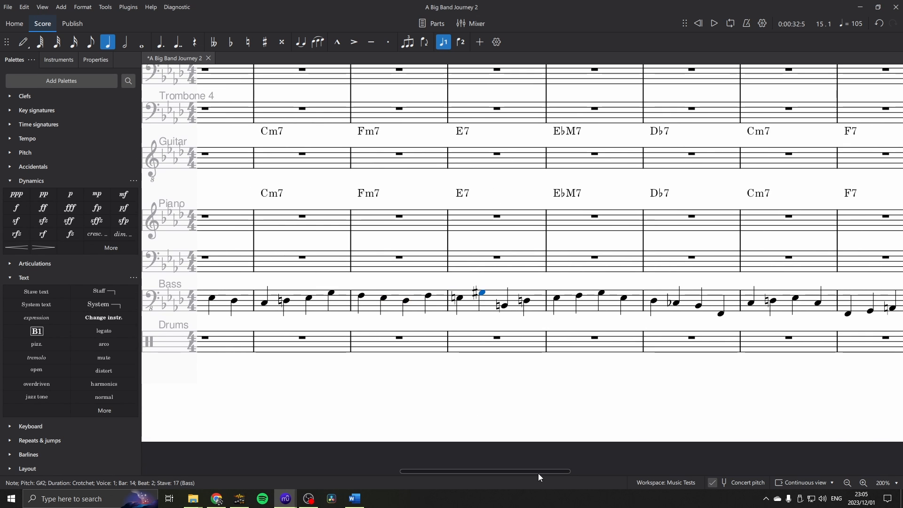
pyautogui.moveTo(426, 470); pyautogui.dragTo(471, 465)
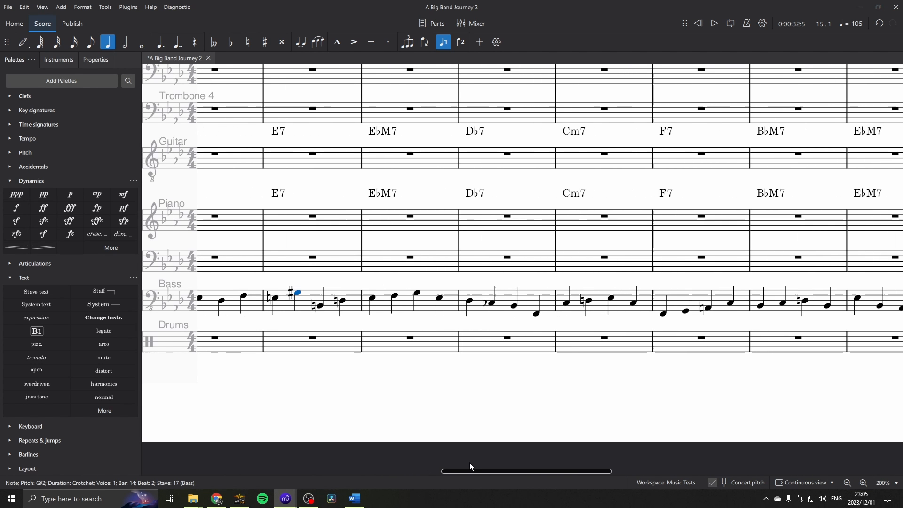
# Play the score from around bar 15 to the end to check the Bass line with the chords, and return to bar 1
pyautogui.click(363, 299)
pyautogui.press('space')
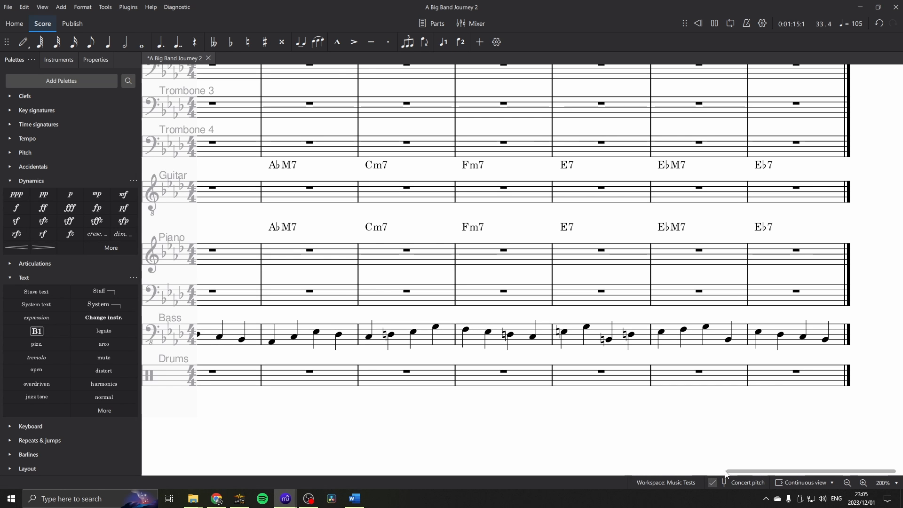
pyautogui.moveTo(740, 474); pyautogui.dragTo(532, 474)
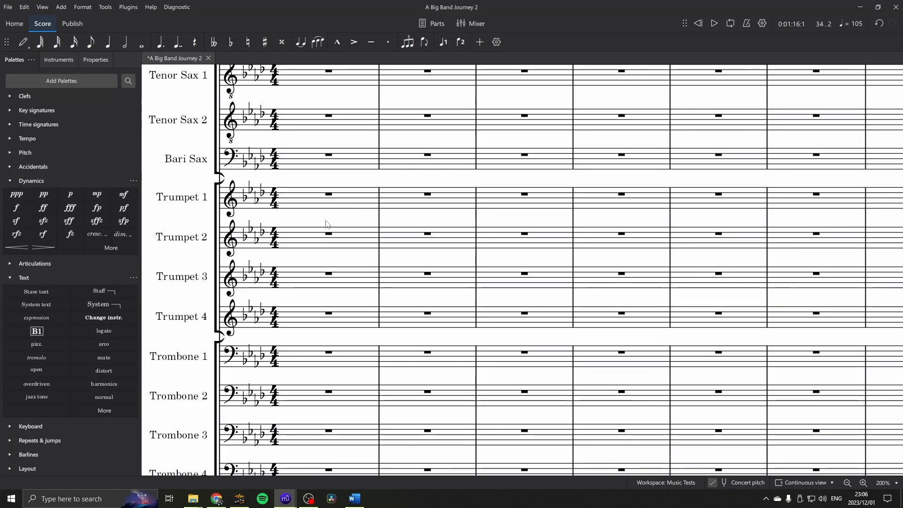
# Hide the Trumpet 2, Trumpet 3, Trumpet 4 and all four Trombone staves in the score
pyautogui.scroll(-4, 328, 224)
pyautogui.scroll(4, 328, 224)
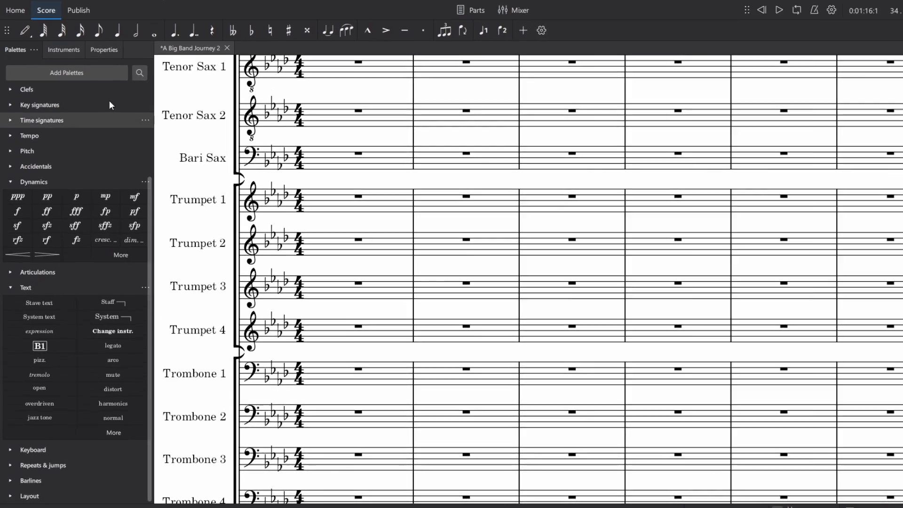
pyautogui.click(56, 57)
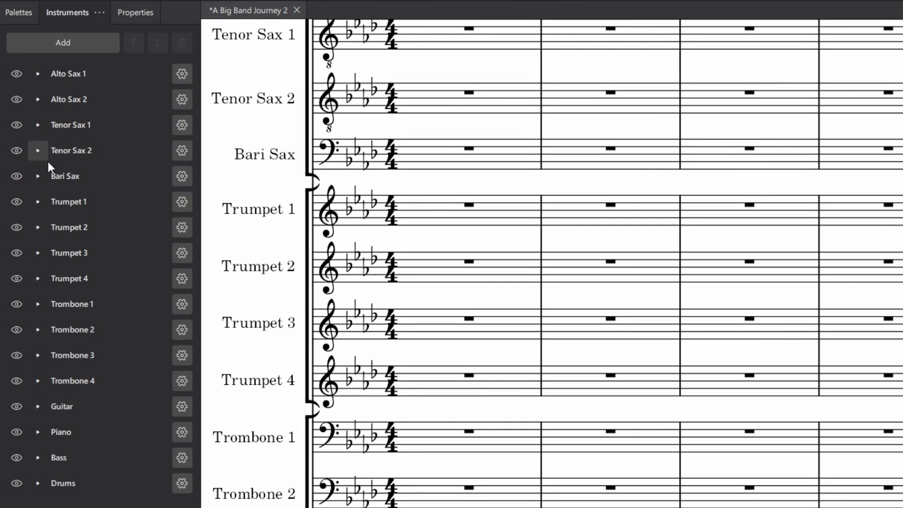
pyautogui.click(21, 227)
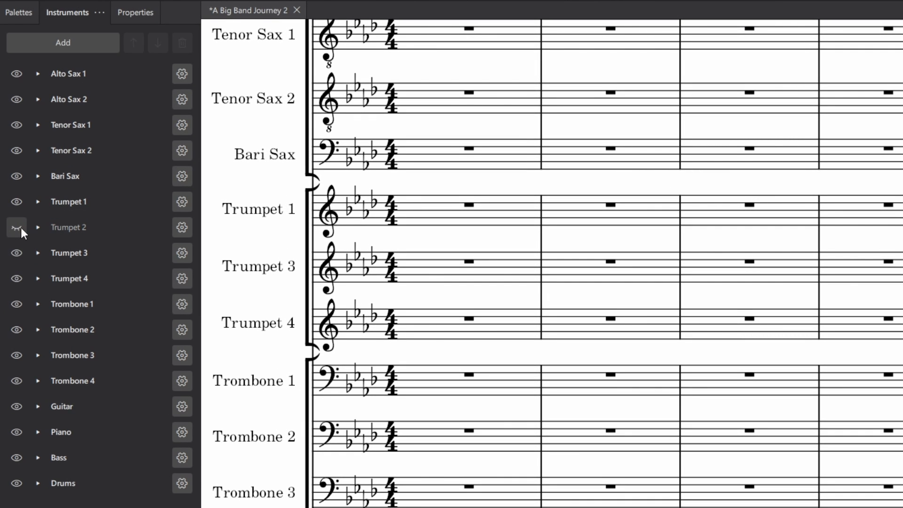
pyautogui.click(18, 253)
pyautogui.click(16, 278)
pyautogui.click(17, 304)
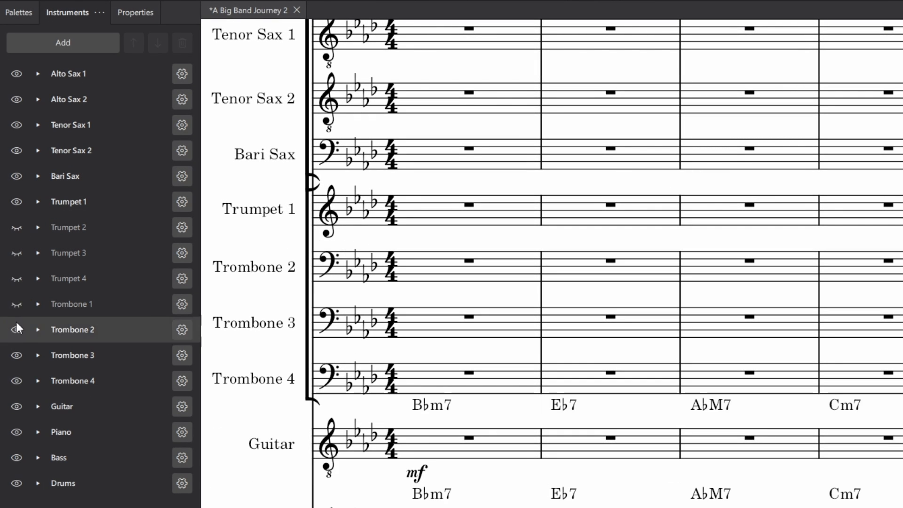
pyautogui.click(17, 330)
pyautogui.click(17, 355)
pyautogui.click(17, 380)
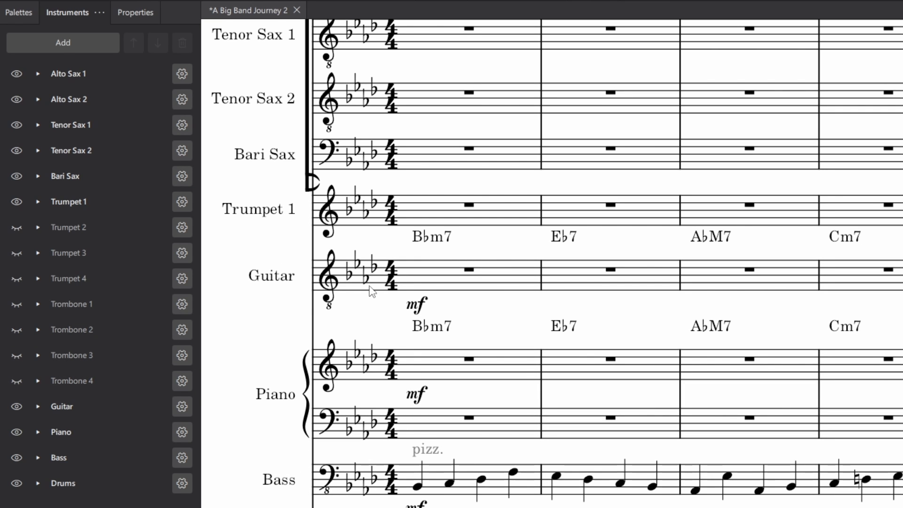
# Hide the Bari Sax, both Tenor Saxes, both Alto Saxes and the Guitar in the score
pyautogui.click(17, 176)
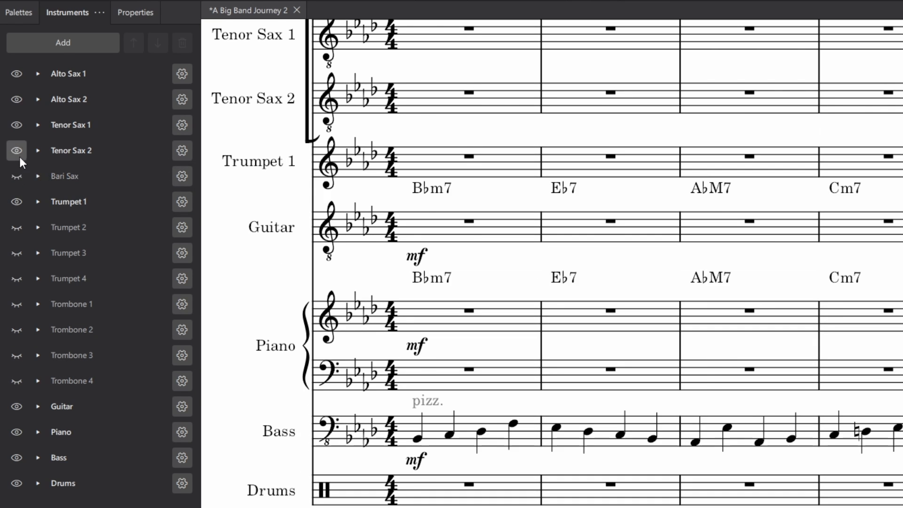
pyautogui.click(17, 151)
pyautogui.click(17, 124)
pyautogui.click(16, 99)
pyautogui.click(16, 74)
pyautogui.scroll(5, 369, 295)
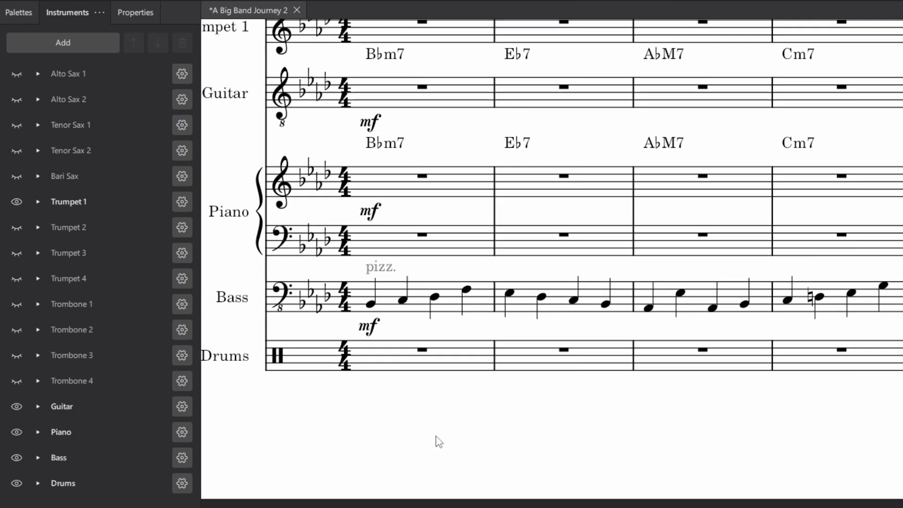
pyautogui.scroll(1, 534, 499)
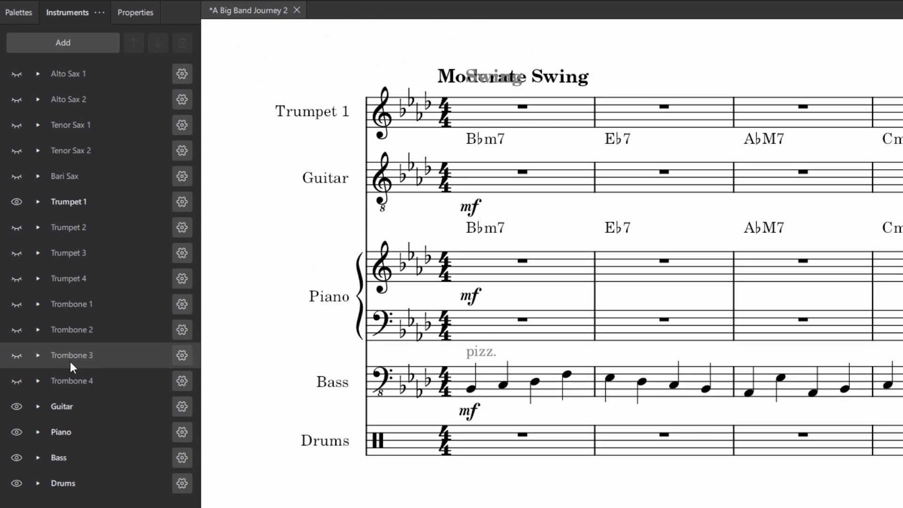
pyautogui.click(17, 407)
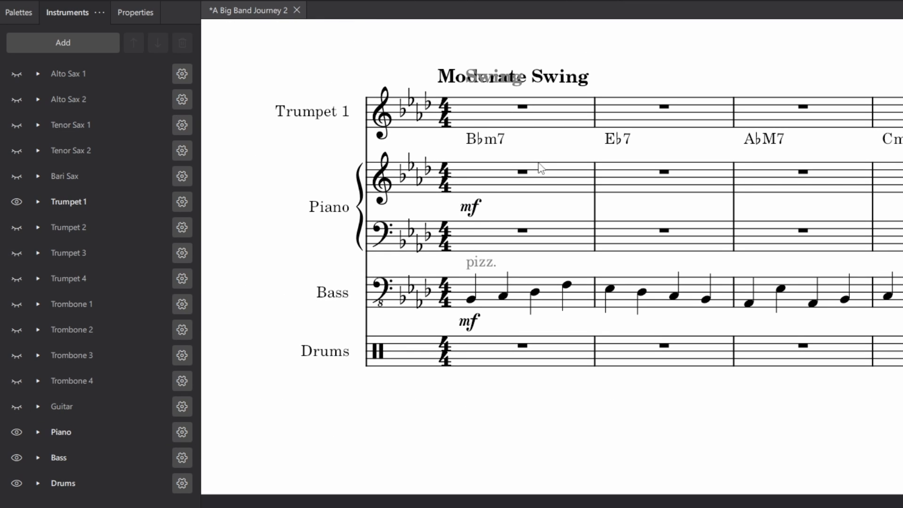
# Hide the Drums staff in the score
pyautogui.click(16, 483)
pyautogui.moveTo(659, 389); pyautogui.dragTo(642, 444)
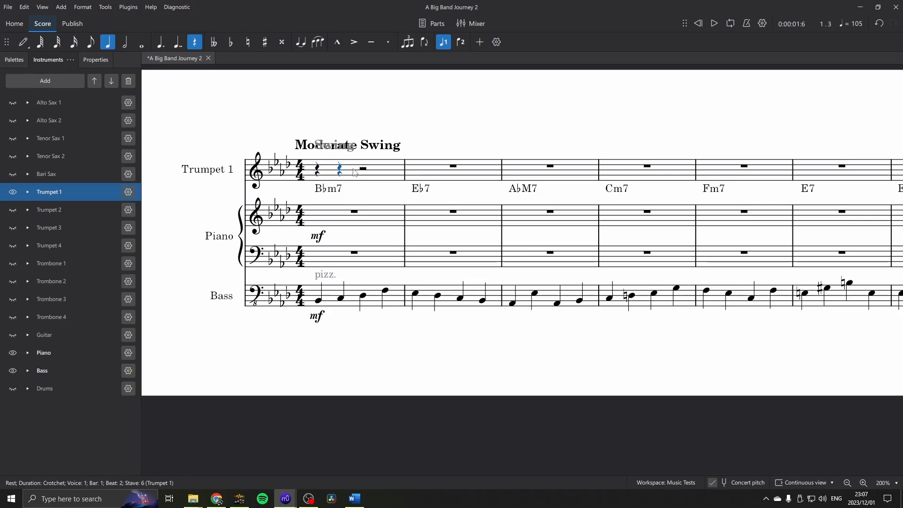
# In Trumpet 1, fill bar 1 from beat 2 with eighths: F5, rest, D♭5, F5, rest, C5
pyautogui.press('n')
pyautogui.press('4')
pyautogui.press('f')
pyautogui.hotkey('ctrl', 'Up')
pyautogui.press('0')
pyautogui.press('d')
pyautogui.press('f')
pyautogui.press('0')
pyautogui.press('c')
# In Trumpet 1, fill bar 2 with eighths B♭4, C5, D♭5, E♭5, the last tied to a half note
pyautogui.press('b')
pyautogui.press('c')
pyautogui.press('d')
pyautogui.press('e')
pyautogui.press('6')
pyautogui.press('t')
# In Trumpet 1, fill bar 3 with eighths: rest, A♭5, rest, E♭5, F5, E♭5, D♭5, rest
pyautogui.press('4')
pyautogui.press('0')
pyautogui.press('a')
pyautogui.press('0')
pyautogui.press('e')
pyautogui.press('f')
pyautogui.press('e')
pyautogui.press('d')
pyautogui.press('0')
# In Trumpet 1, fill bar 4 with a quarter-note triplet of rest, E♭5, D♭5, followed by a half-note C5
pyautogui.press('5')
pyautogui.hotkey('ctrl', '3')
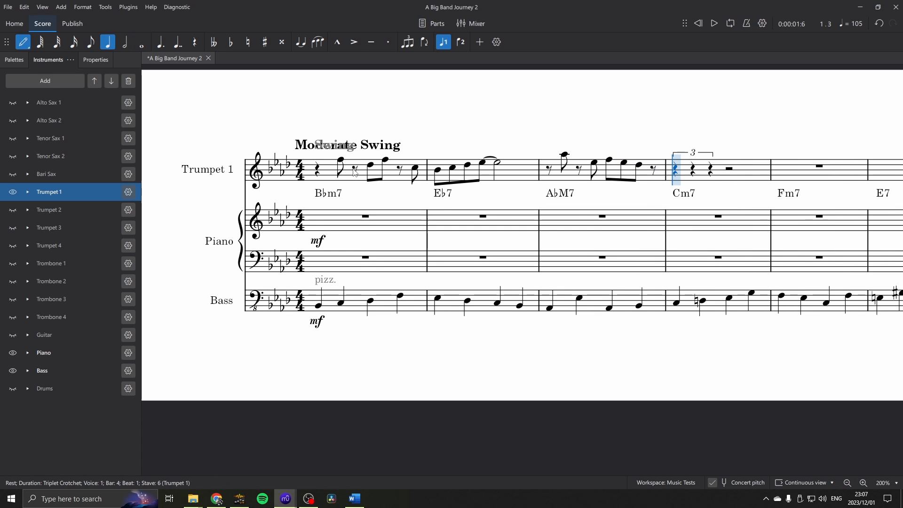
pyautogui.press('0')
pyautogui.press('e')
pyautogui.press('d')
pyautogui.press('6')
pyautogui.press('c')
# In Trumpet 1, begin bar 5 with eighths: C5, E♭5, rest, F5, E♭5, F5, rest
pyautogui.press('4')
pyautogui.press('c')
pyautogui.press('e')
pyautogui.press('0')
pyautogui.press('f')
pyautogui.press('e')
pyautogui.press('f')
pyautogui.press('0')
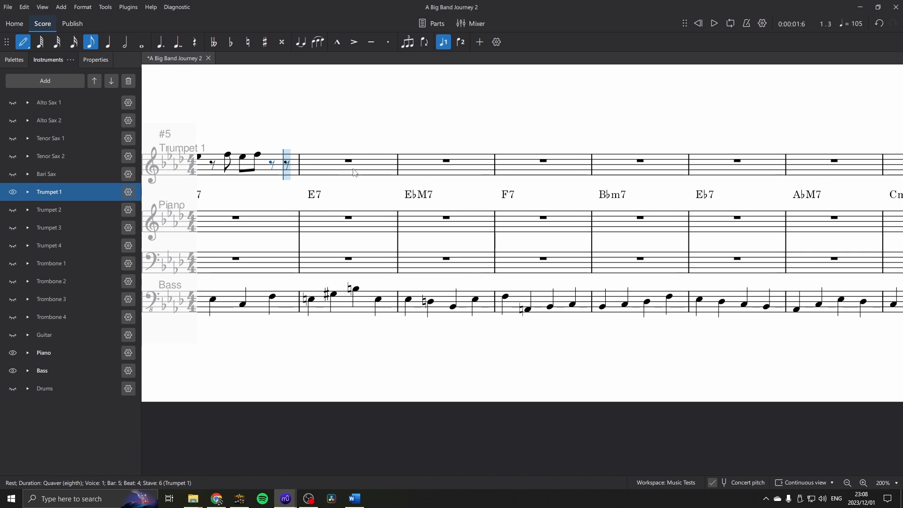
# In Trumpet 1, end bar 5 on F♯5 and fill bar 6 with eighths G♯5, E♮5, D♮5, E♮5, rest, and a dotted-quarter B♮4
pyautogui.press('g')
pyautogui.press('Up')
pyautogui.press('e')
pyautogui.press('Up')
pyautogui.press('d')
pyautogui.press('Up')
pyautogui.press('e')
pyautogui.press('0')
pyautogui.press('5')
pyautogui.press('.')
pyautogui.press('b')
pyautogui.press('Up')
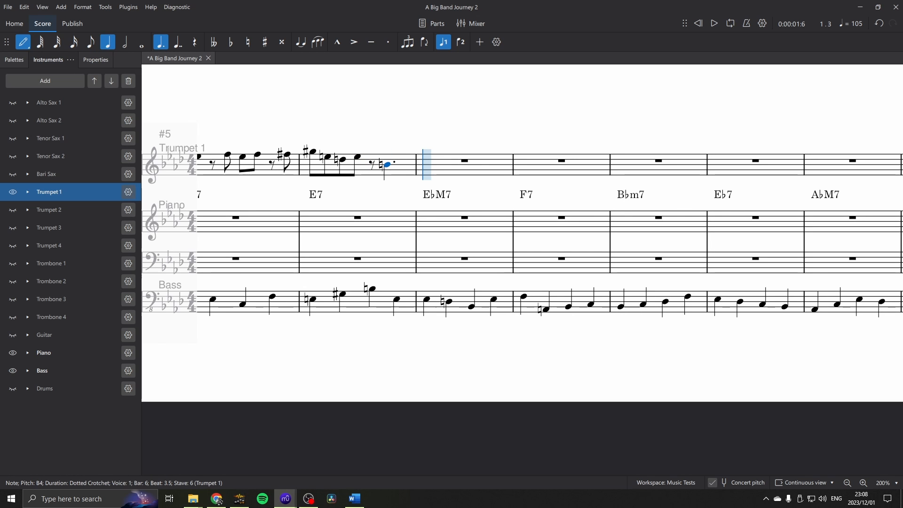
# In Trumpet 1, fill bar 7 with eighths D♮5, rest, D♮5, E♭5, F5, G5, rest, A♮5, tied to a whole note in bar 8
pyautogui.press('4')
pyautogui.press('d')
pyautogui.press('Up')
pyautogui.press('0')
pyautogui.press('d')
pyautogui.press('e')
pyautogui.press('f')
pyautogui.press('g')
pyautogui.press('0')
pyautogui.press('a')
pyautogui.press('Up')
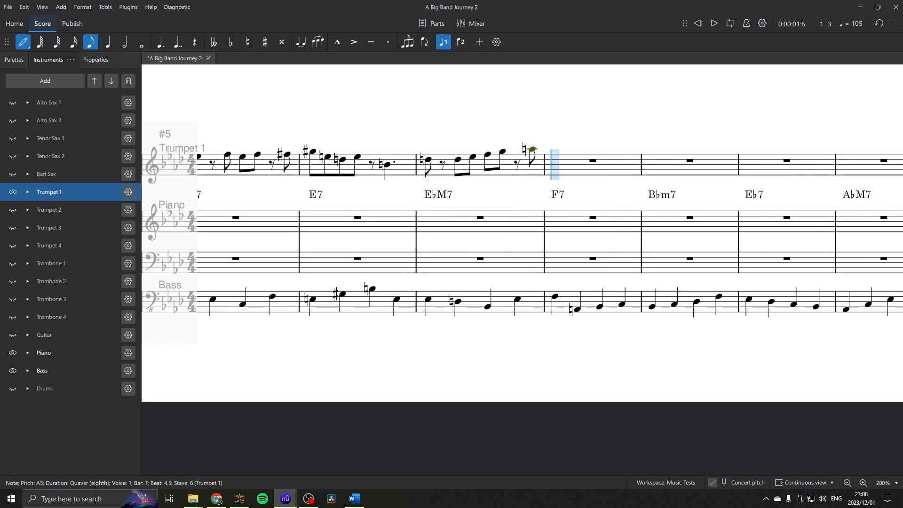
pyautogui.press('7')
pyautogui.press('t')
pyautogui.press('Escape')
# In bar 1 of Trumpet 1, add a staccato to the first F5 and a tenuto to the D♭5
pyautogui.moveTo(599, 192); pyautogui.dragTo(719, 184)
pyautogui.moveTo(361, 192); pyautogui.dragTo(718, 202)
pyautogui.moveTo(362, 131); pyautogui.dragTo(481, 139)
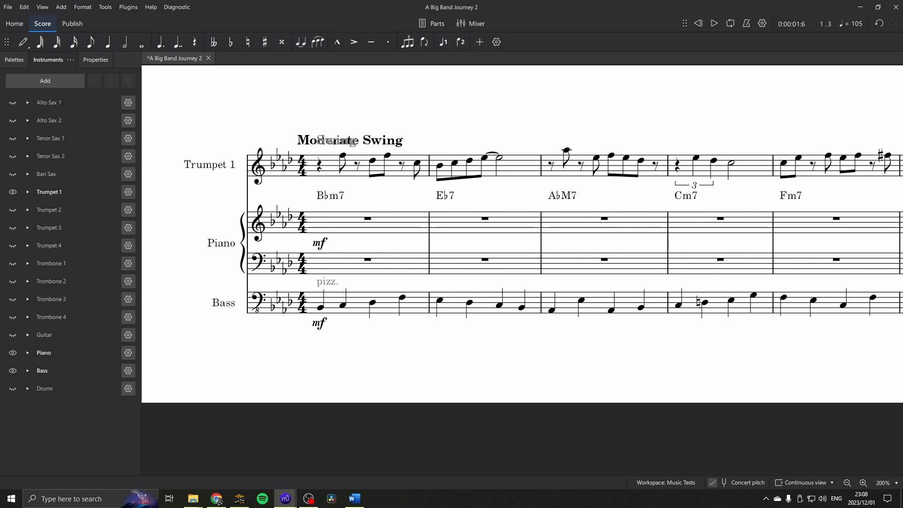
pyautogui.click(343, 156)
pyautogui.hotkey('shift', 's')
pyautogui.press('Right')
pyautogui.press('Right')
pyautogui.hotkey('shift', 'n')
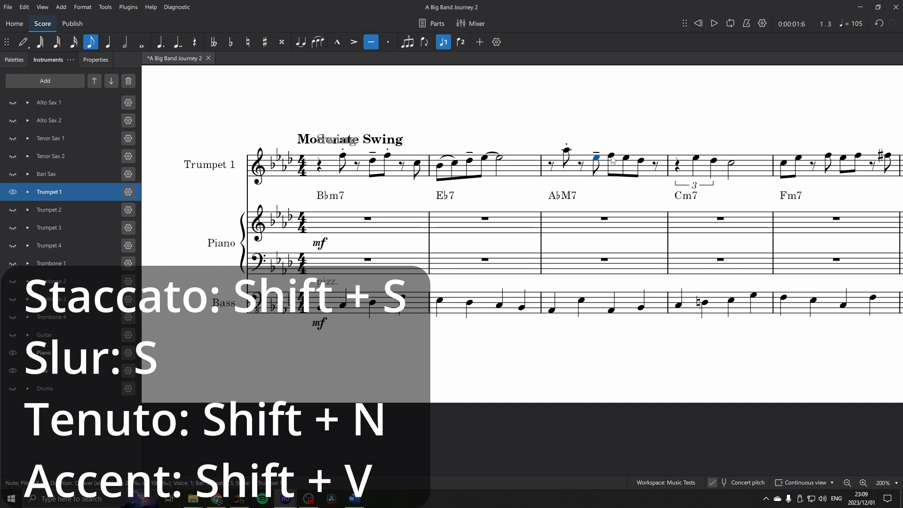
# In bar 5 of Trumpet 1, add a tenuto to the opening C5 and a staccato to the second F5
pyautogui.click(468, 157)
pyautogui.hotkey('shift', 'n')
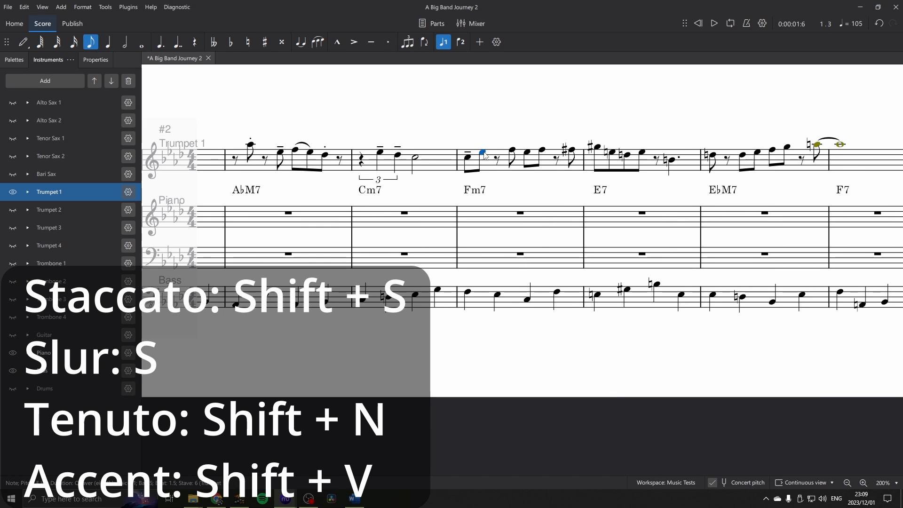
pyautogui.click(542, 150)
pyautogui.hotkey('shift', 's')
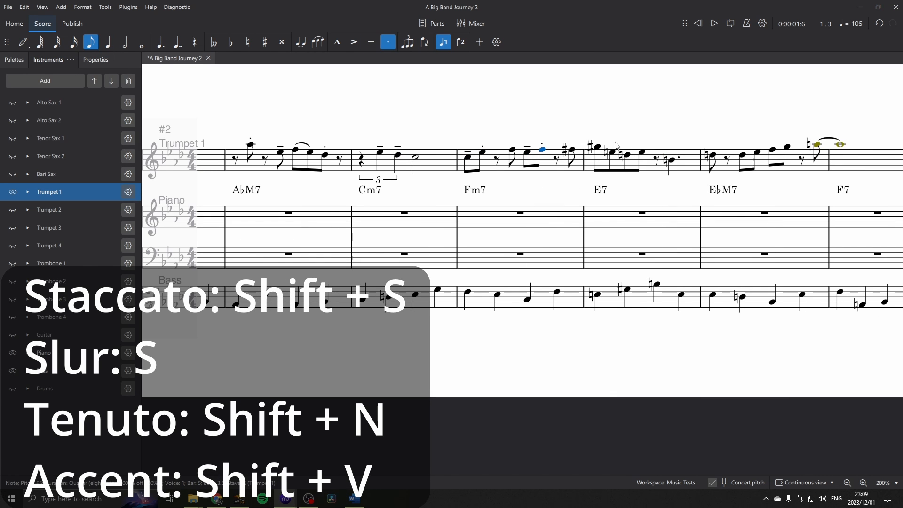
# In bar 6 of Trumpet 1, add a tenuto to the D♮5 and an accent to the dotted-quarter B♮4
pyautogui.click(627, 155)
pyautogui.hotkey('shift', 'n')
pyautogui.moveTo(652, 135); pyautogui.dragTo(507, 137)
pyautogui.click(528, 164)
pyautogui.hotkey('shift', 'v')
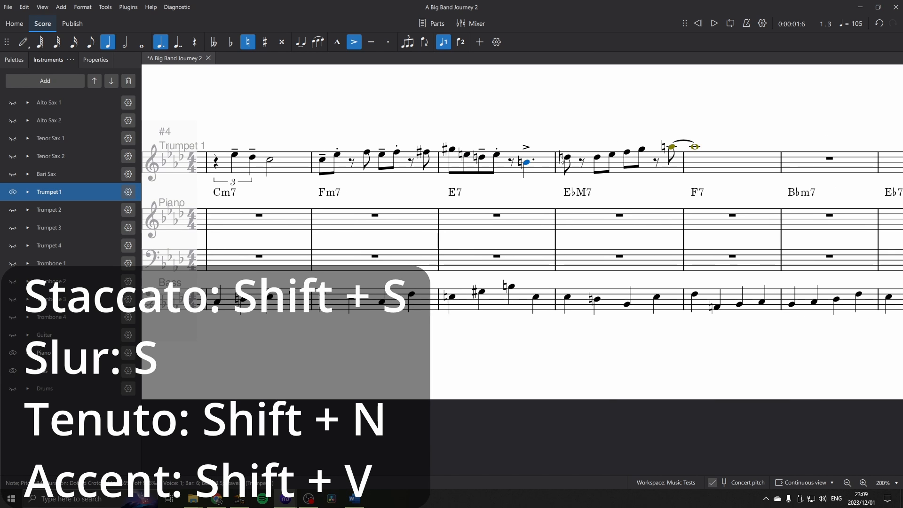
# In bar 7 of Trumpet 1, slur the second D♮5 to E♭5 and add tenuto to F5, staccato to G5 and an accent to A♮5
pyautogui.click(598, 157)
pyautogui.press('s')
pyautogui.click(627, 152)
pyautogui.hotkey('shift', 'n')
pyautogui.click(641, 150)
pyautogui.hotkey('shift', 's')
pyautogui.click(672, 146)
pyautogui.hotkey('shift', 'v')
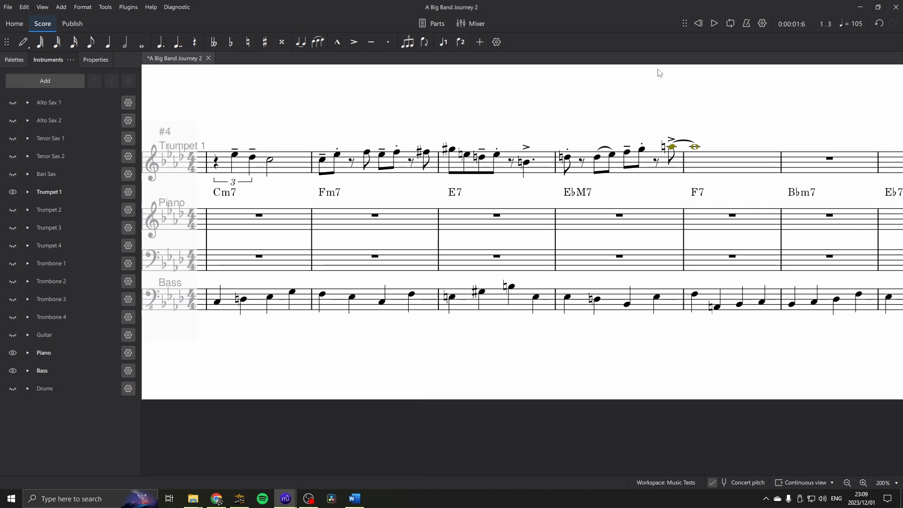
# Play the Trumpet 1 melody with the Bass through to bar 9, and replay the opening from bar 1
pyautogui.click(715, 24)
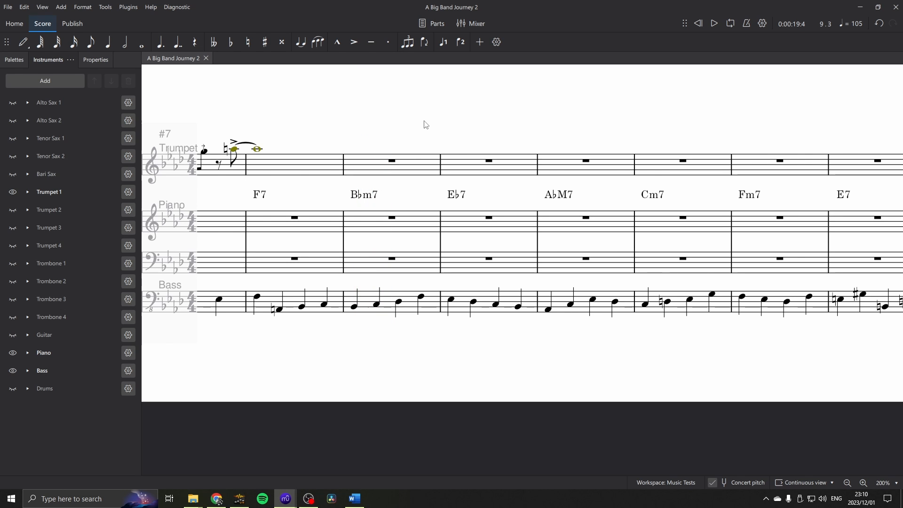
pyautogui.press('Home')
pyautogui.click(280, 152)
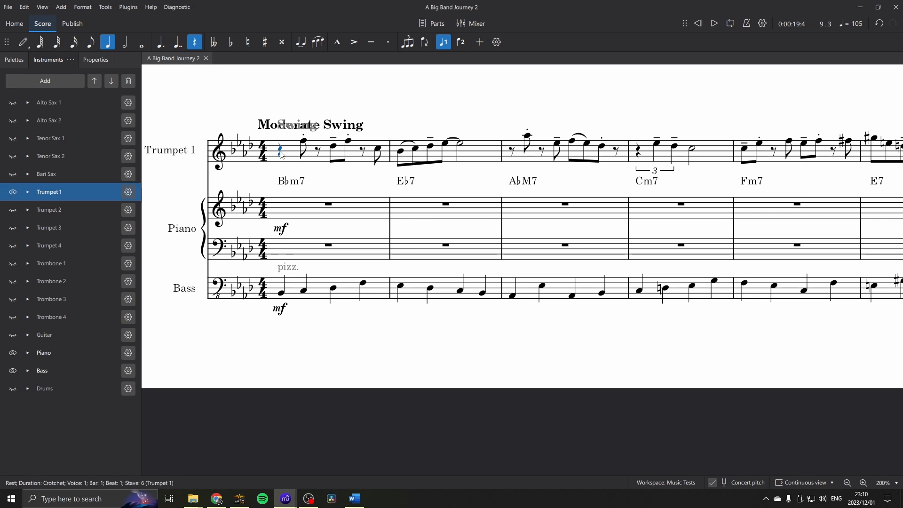
pyautogui.click(714, 24)
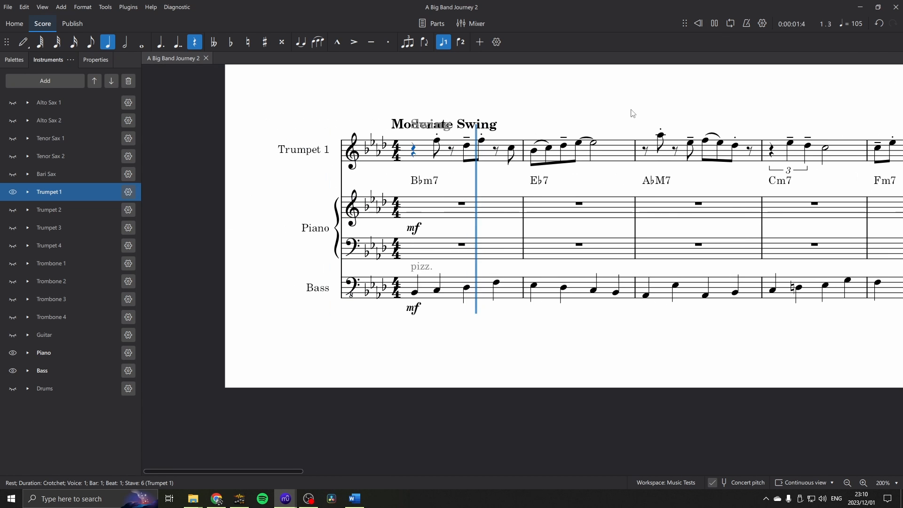
pyautogui.press('space')
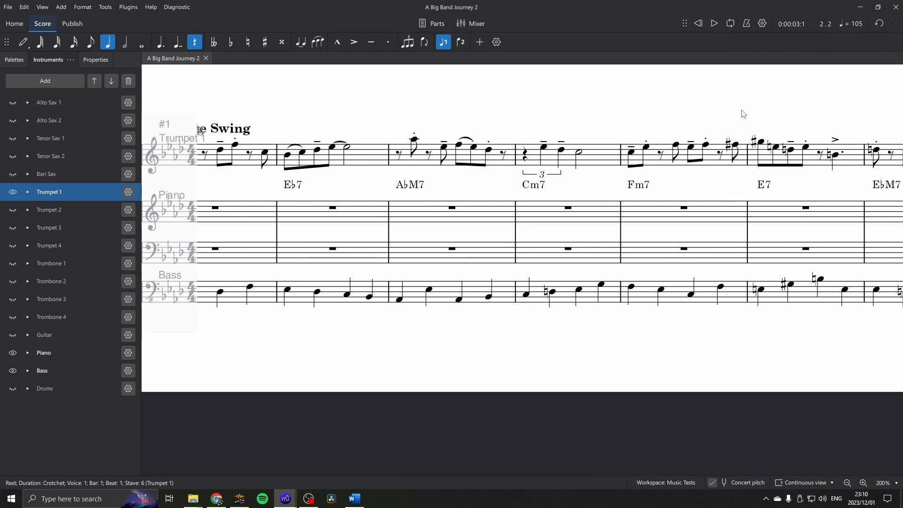
# Play the Trumpet 1 line from bar 6 and again from bar 7 to check those bars
pyautogui.moveTo(743, 116); pyautogui.dragTo(633, 116)
pyautogui.click(706, 160)
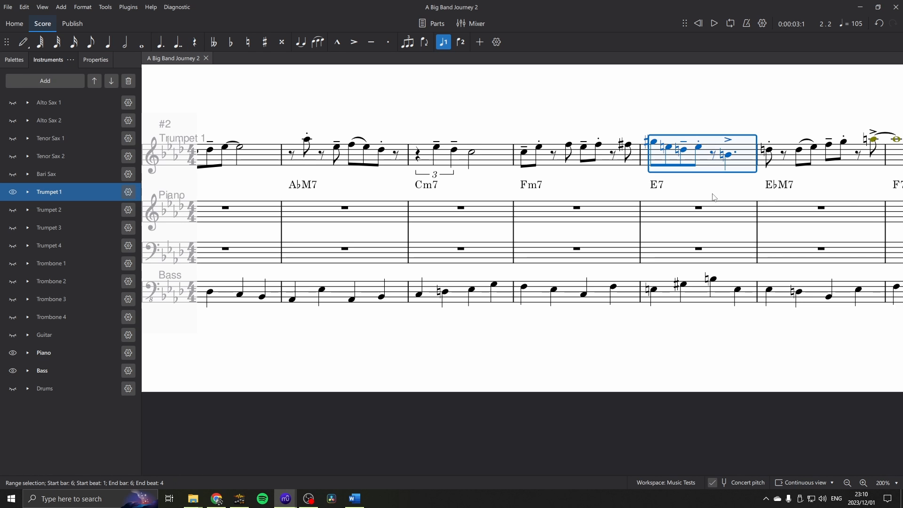
pyautogui.press('space')
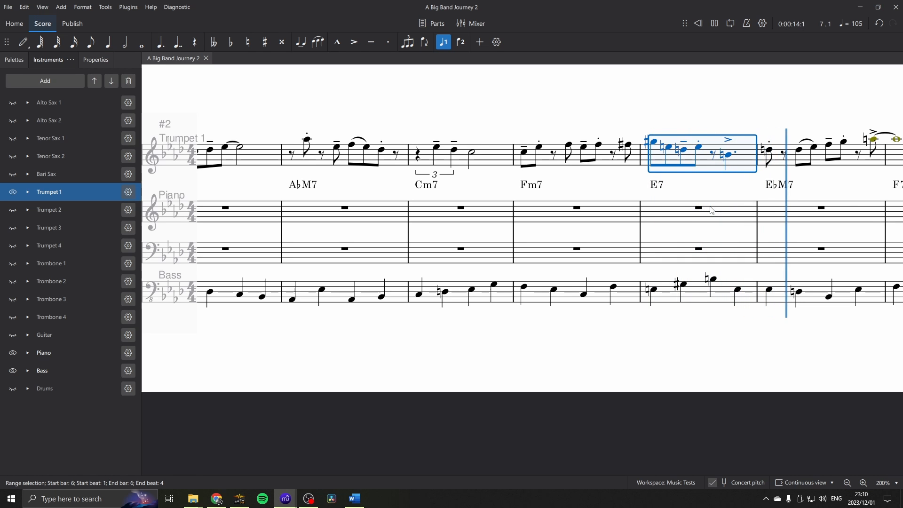
pyautogui.moveTo(815, 177); pyautogui.dragTo(737, 177)
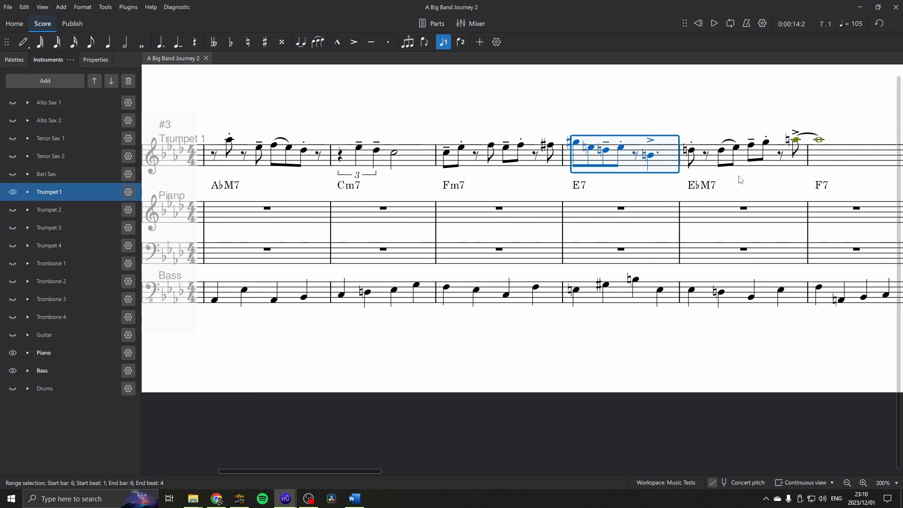
pyautogui.click(773, 158)
pyautogui.press('space')
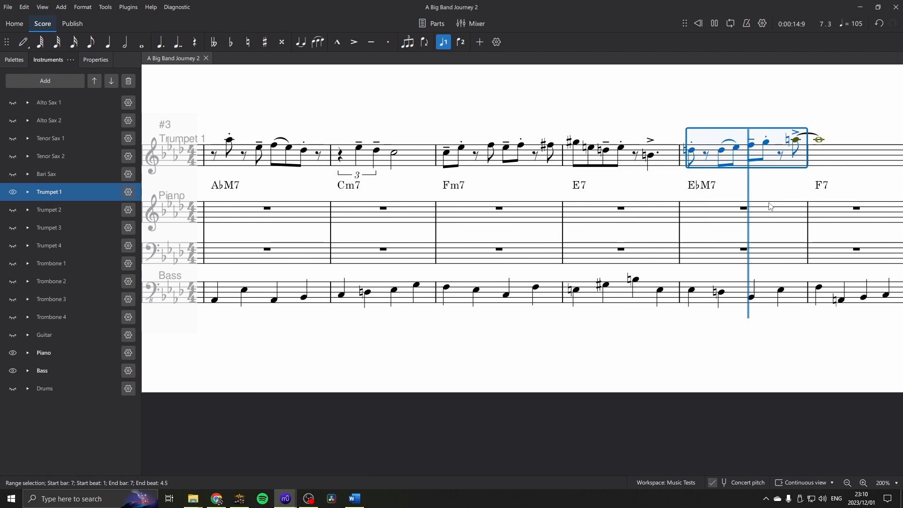